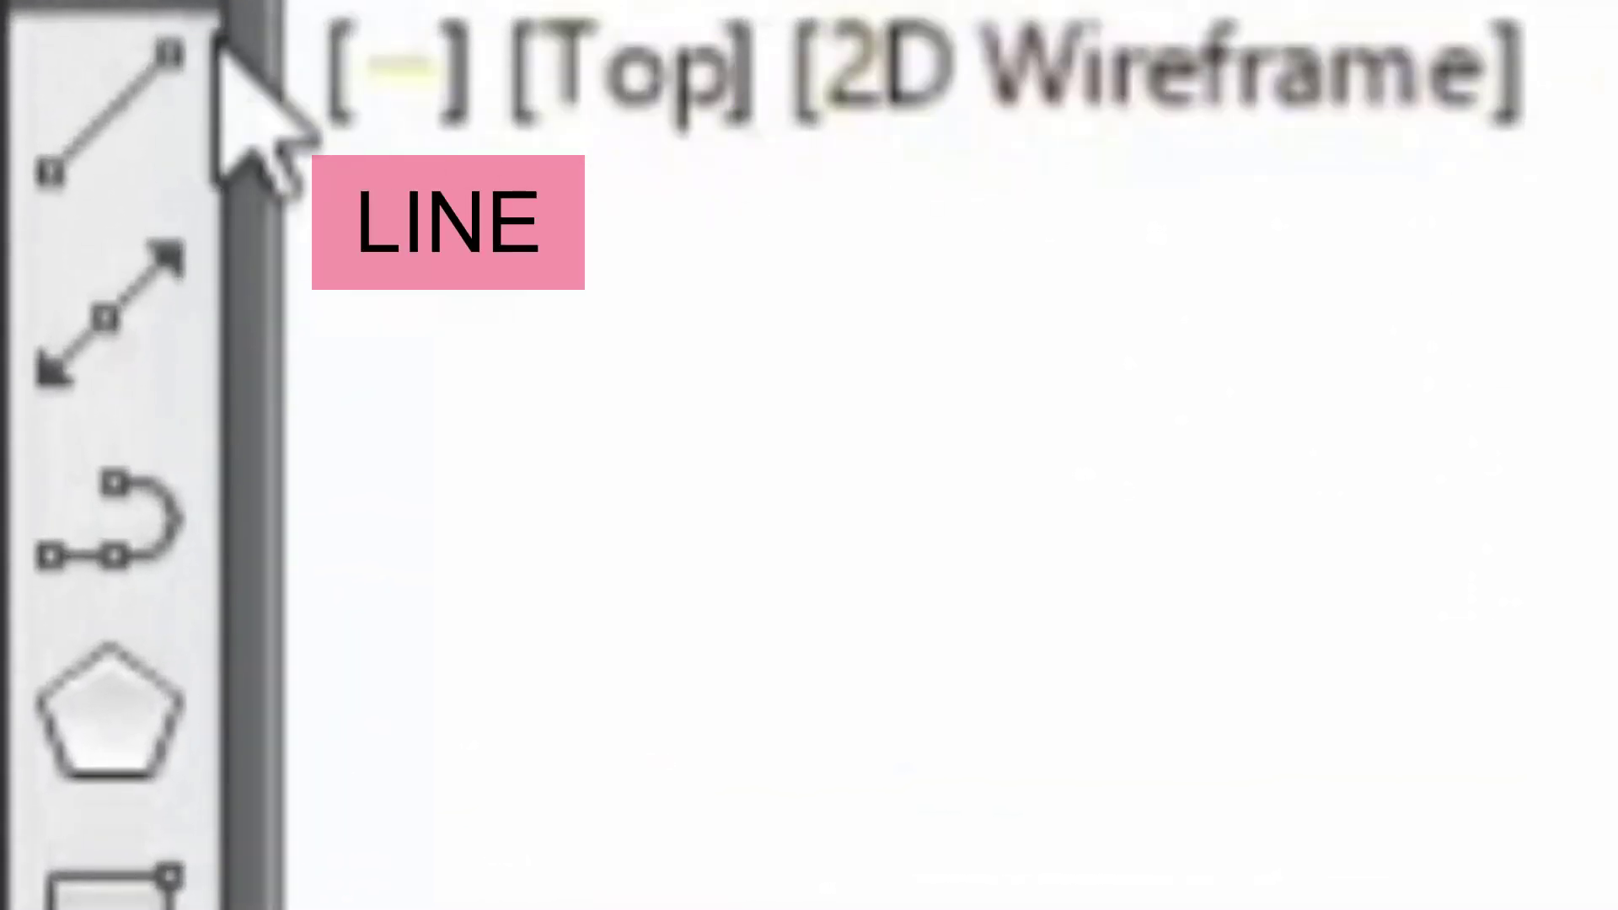
- Draw a freehand chain of seven connected, crossing line segments at arbitrary angles in the drawing area, ending the chain unclosed
click(89, 167)
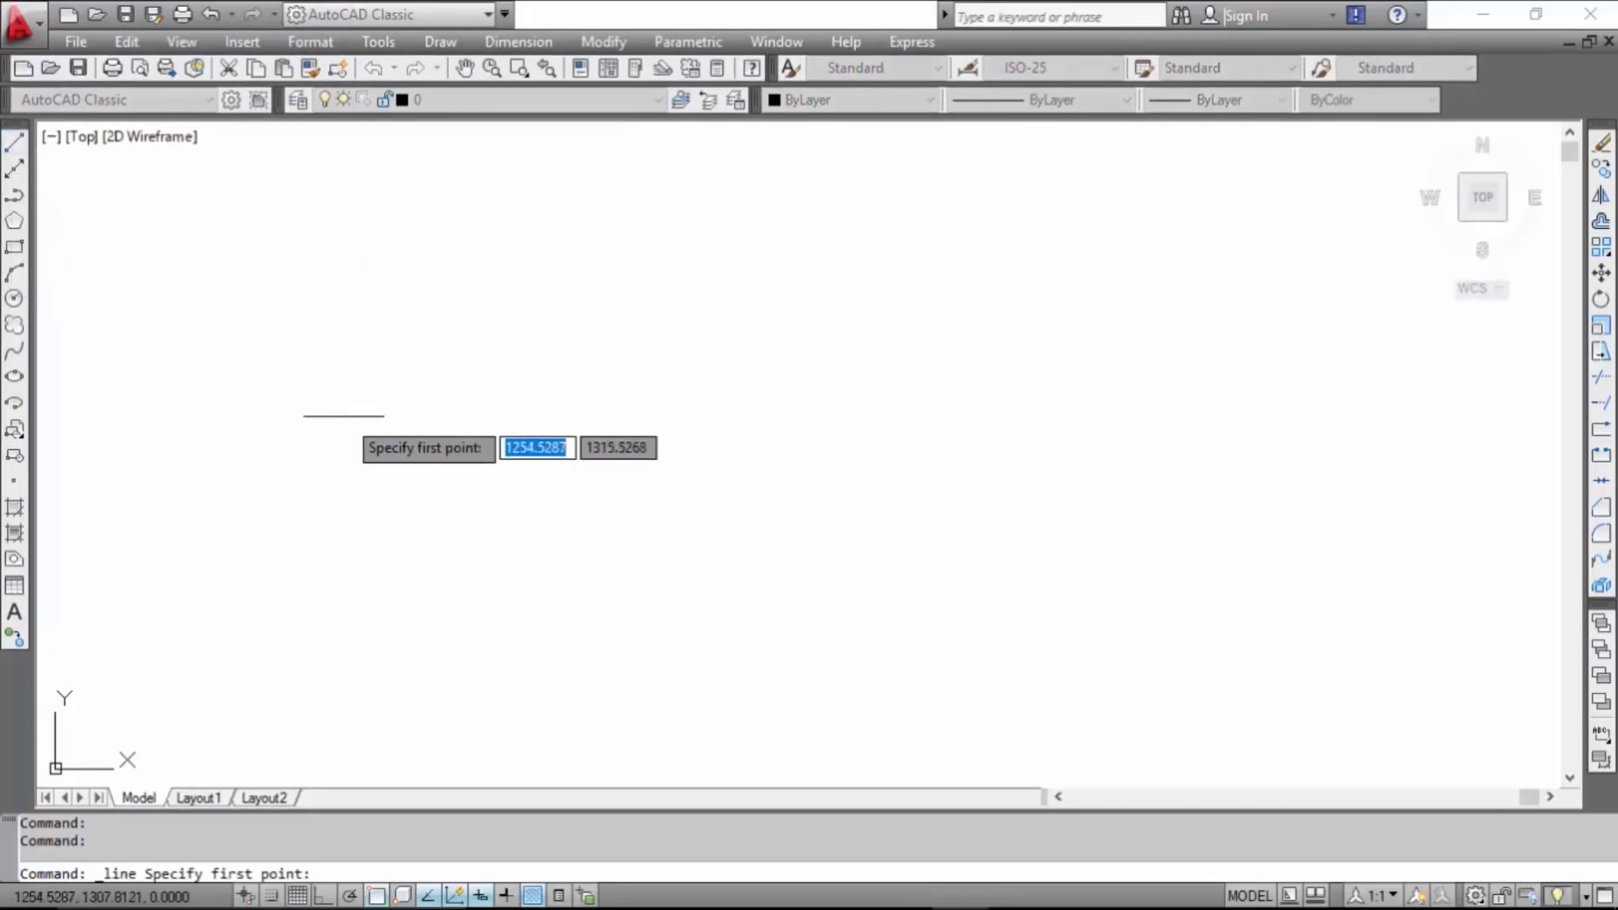
click(296, 535)
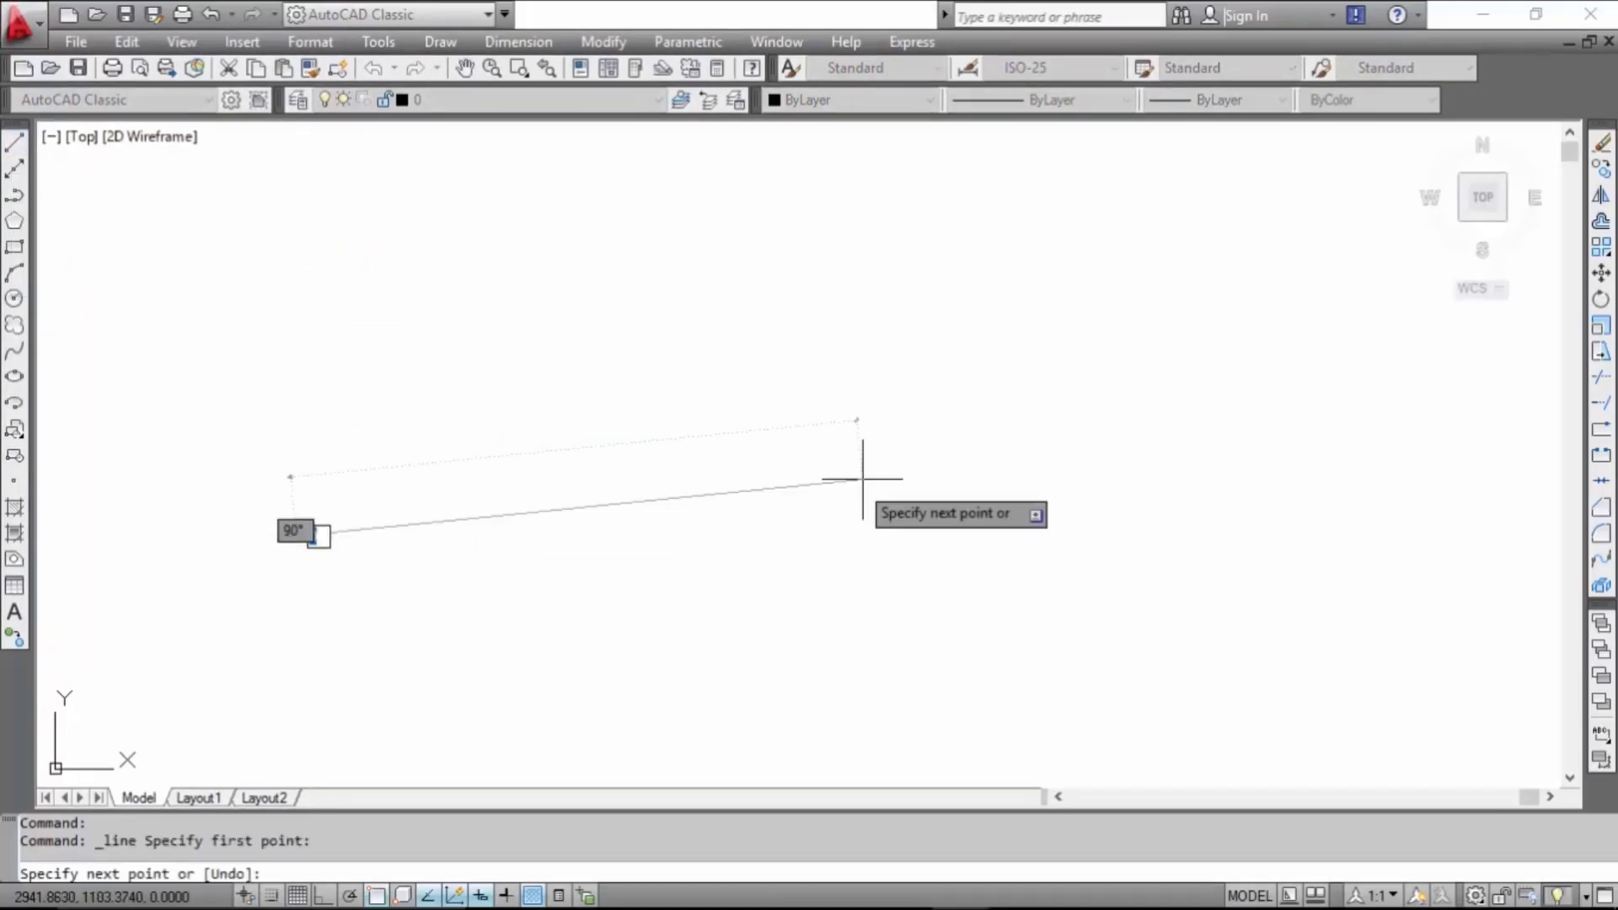
click(934, 391)
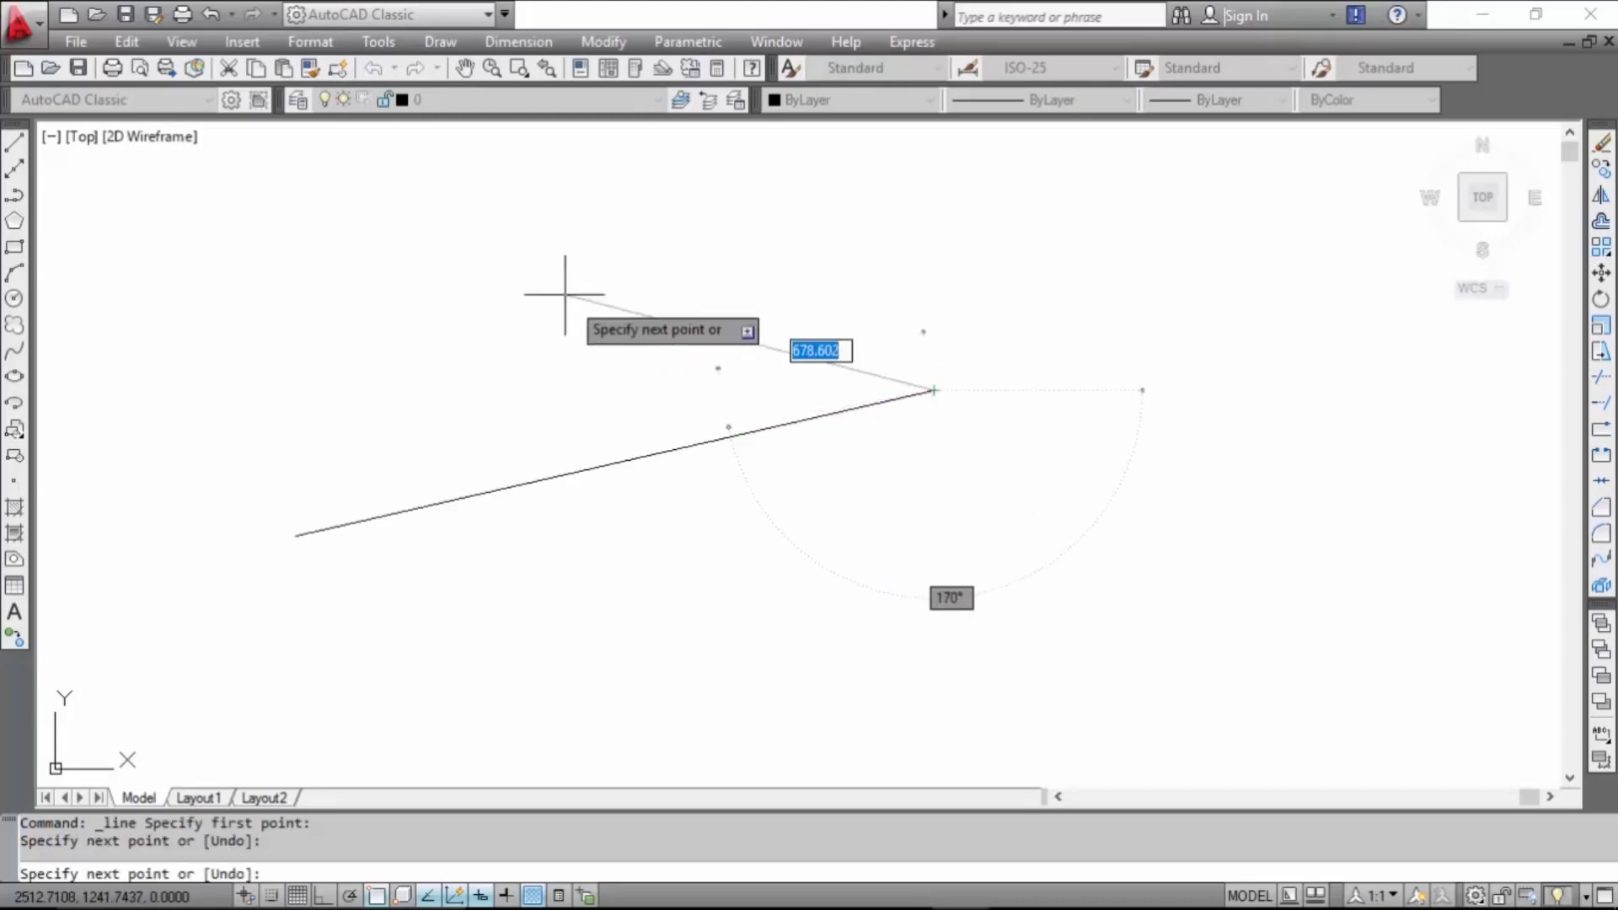
click(529, 253)
click(807, 590)
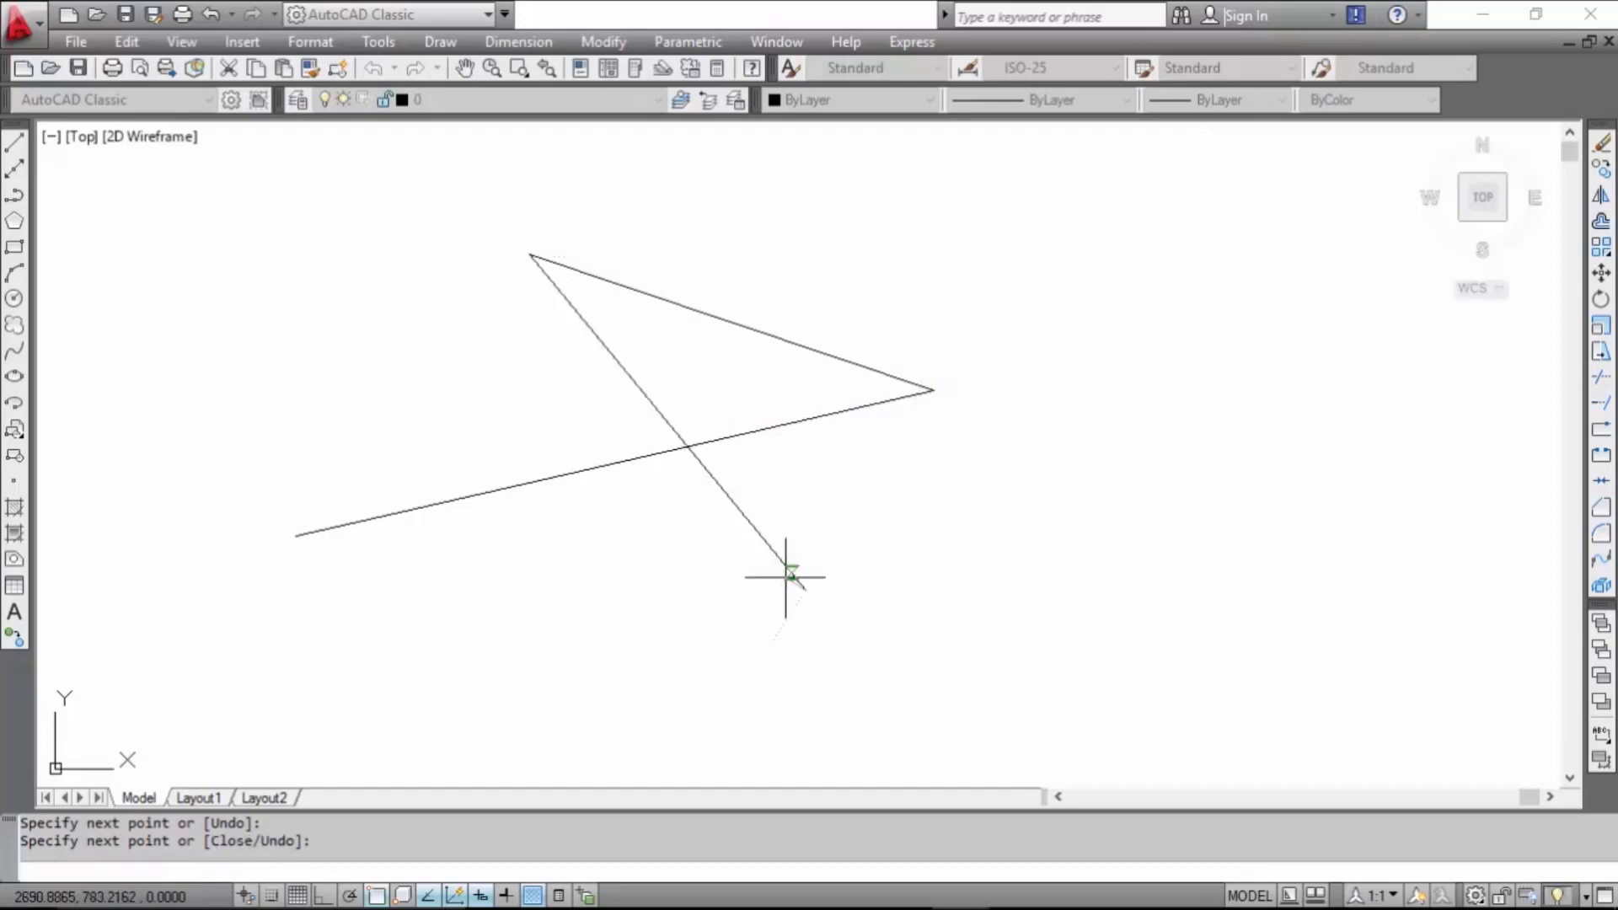
click(1118, 378)
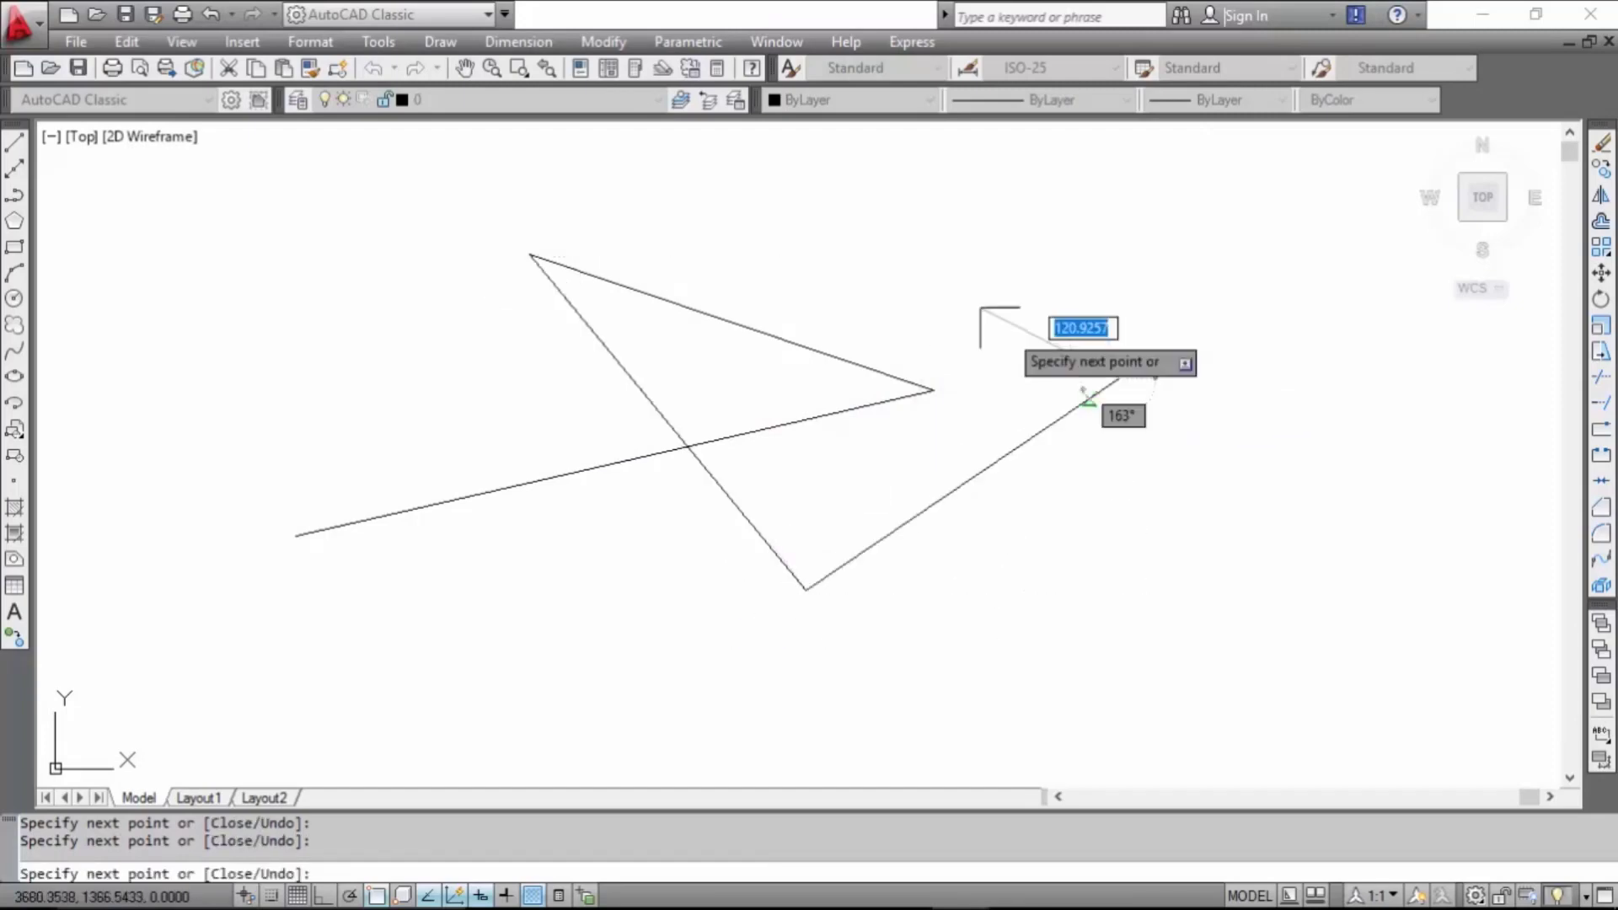
click(860, 219)
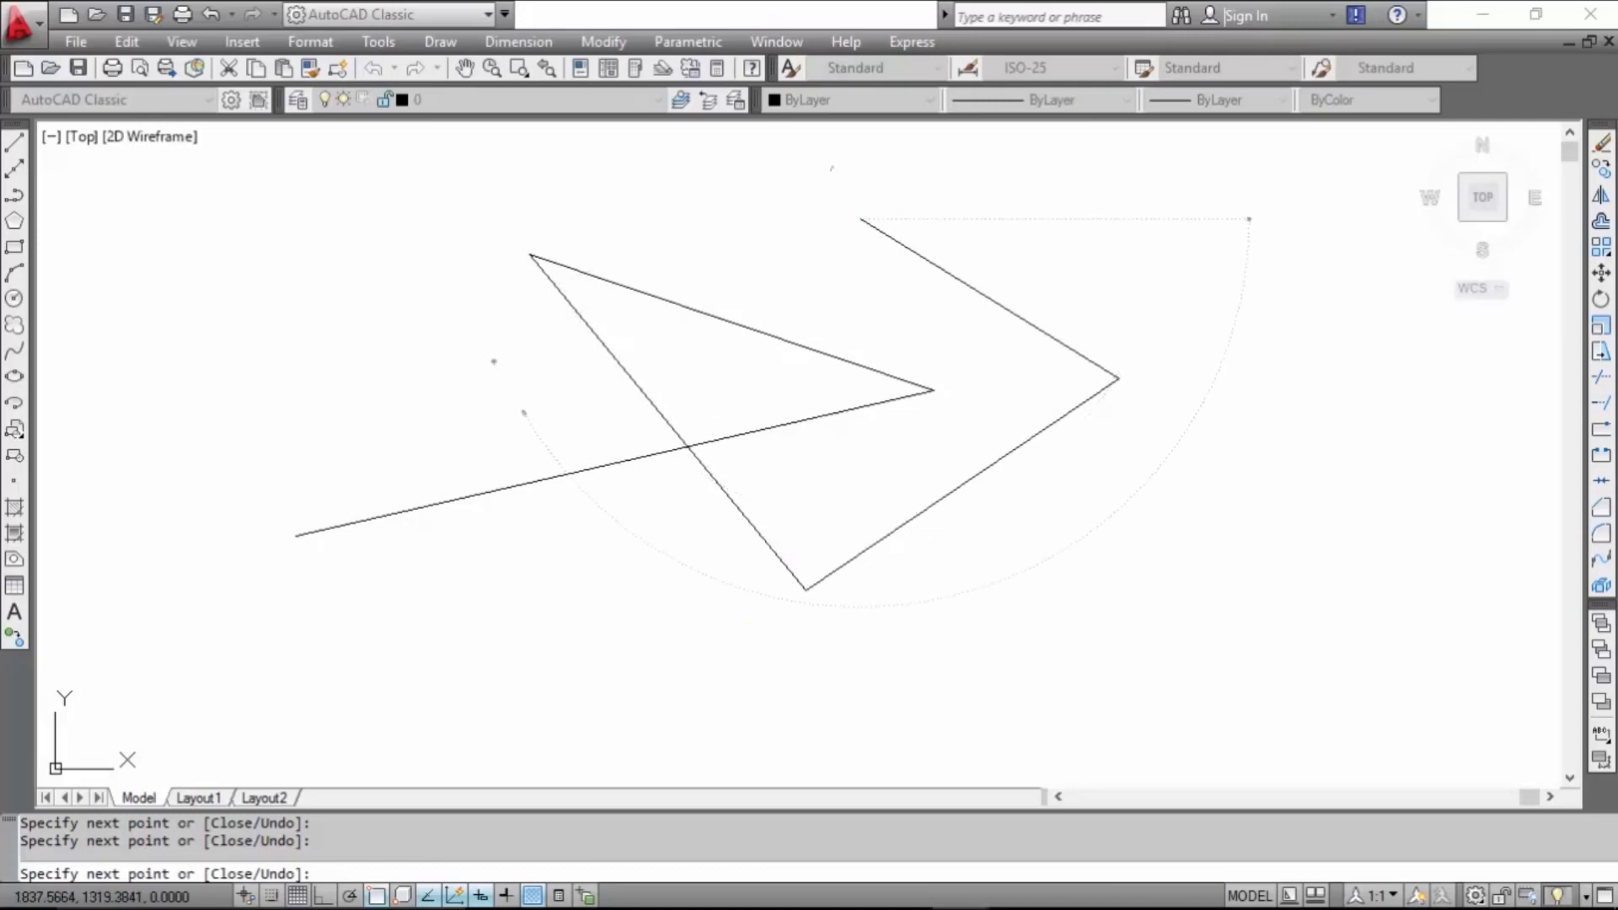
click(525, 410)
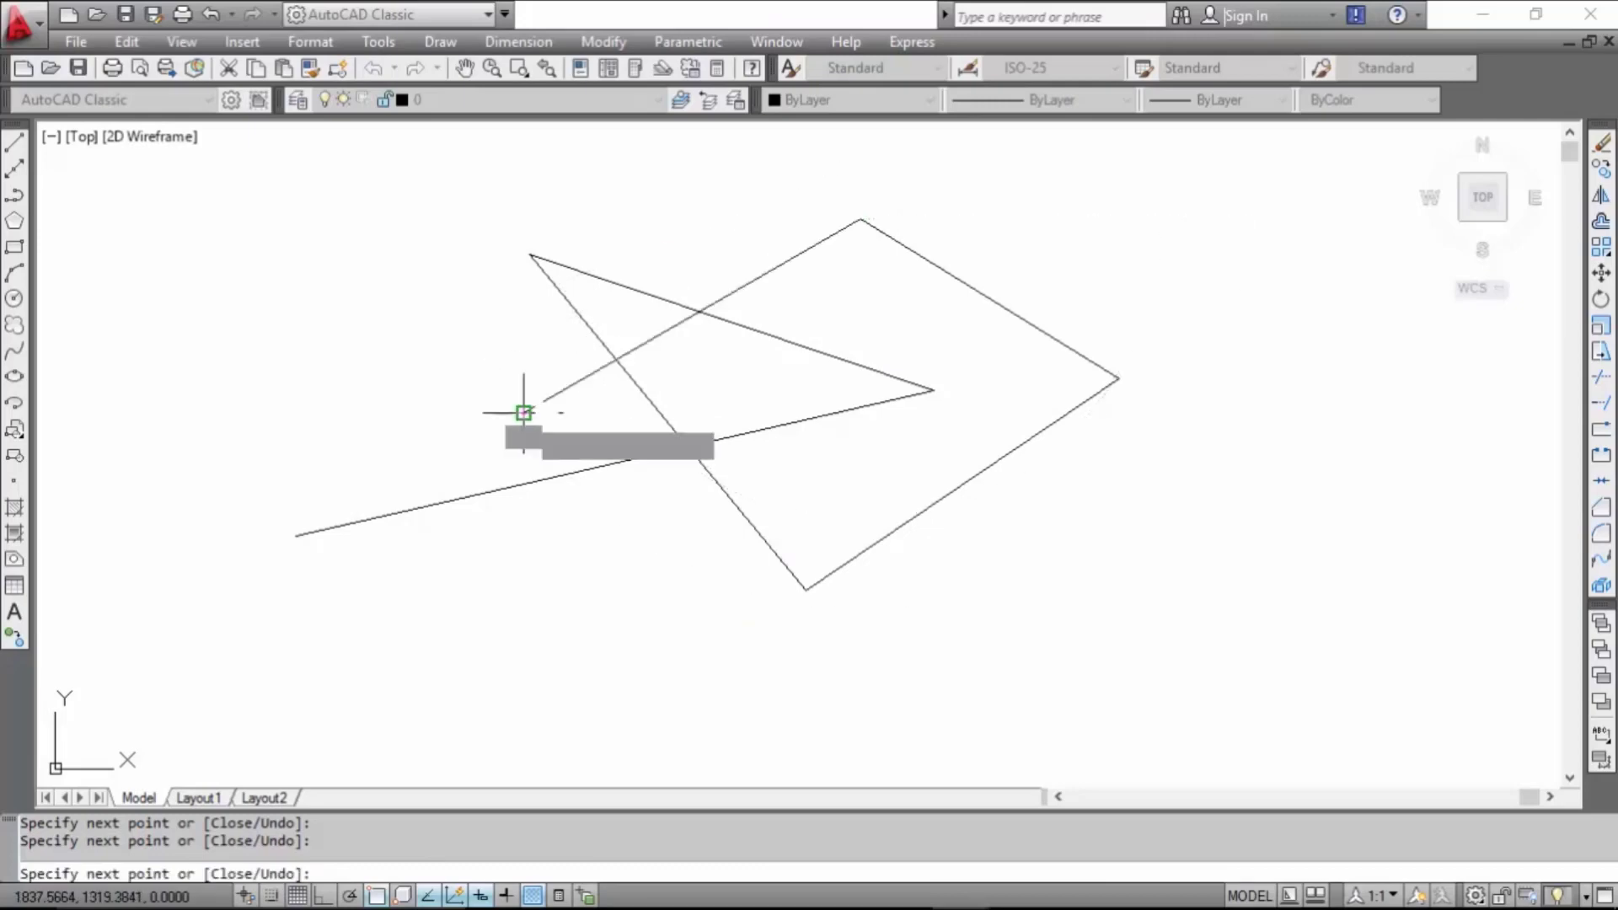
click(604, 590)
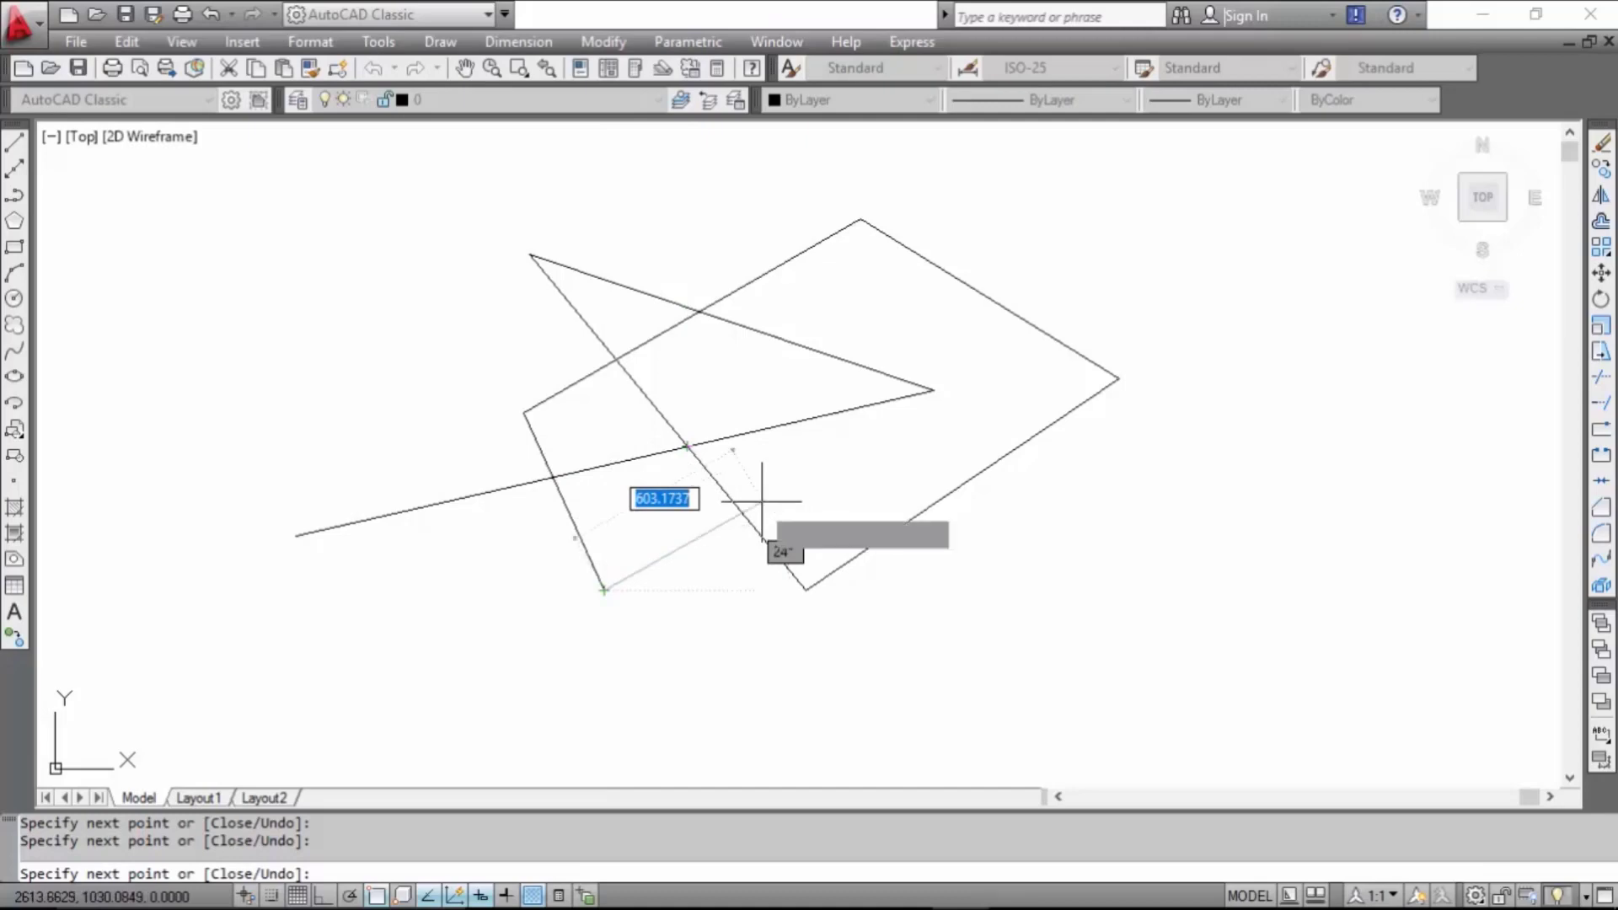
key(Escape)
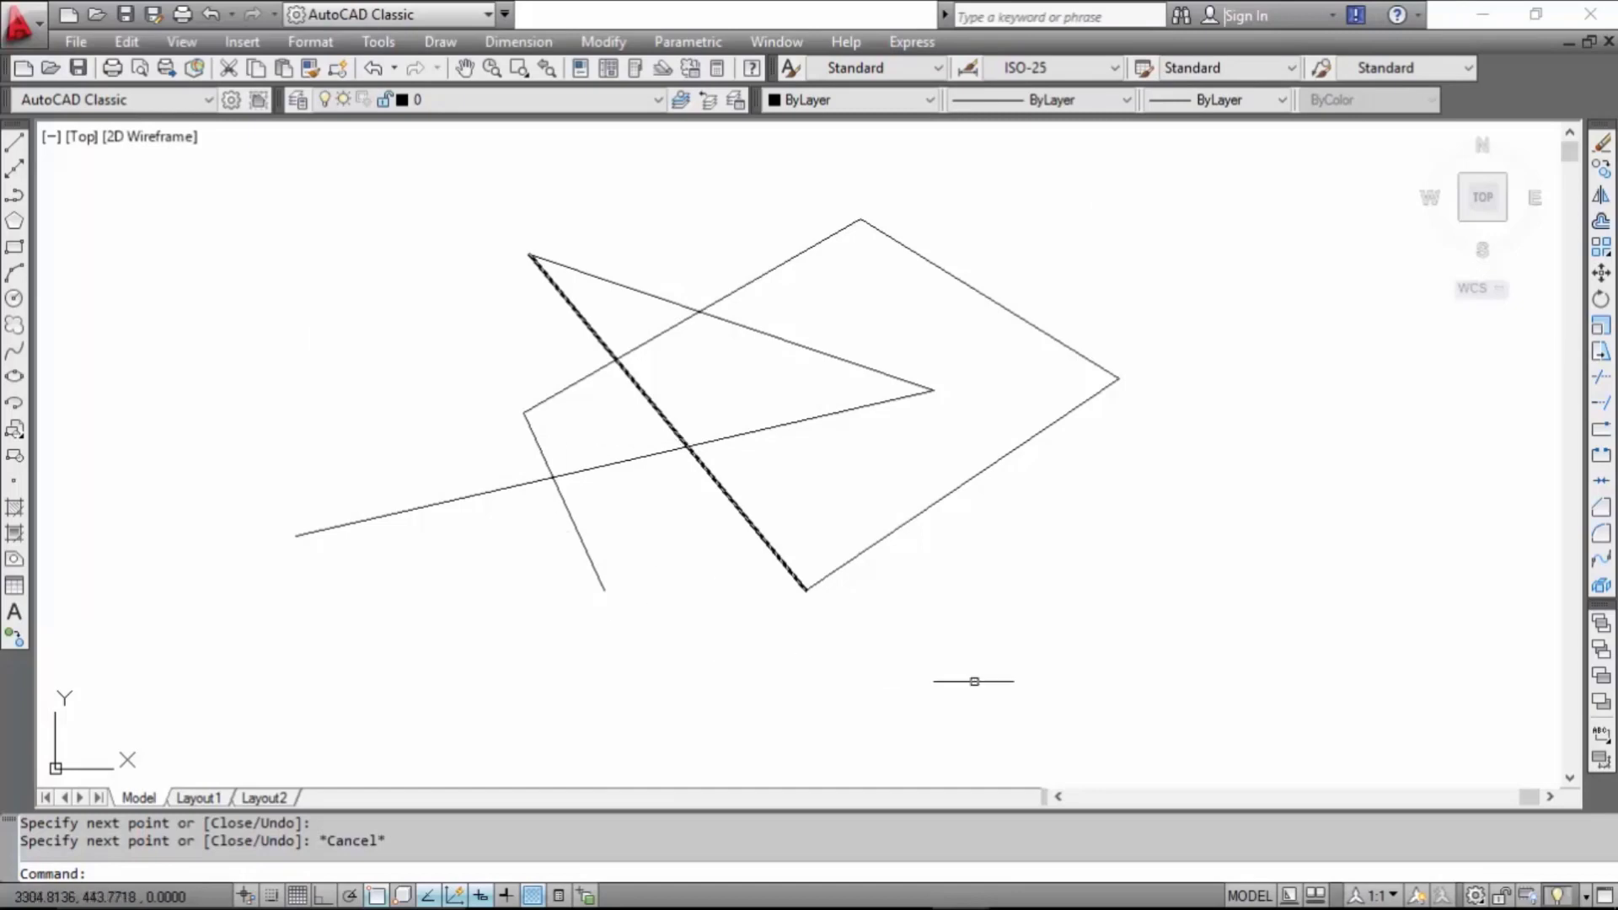
- Draw a horizontal line 1000 units long at 0° in the empty area above the freehand lines
scroll(1076, 643, down, 2)
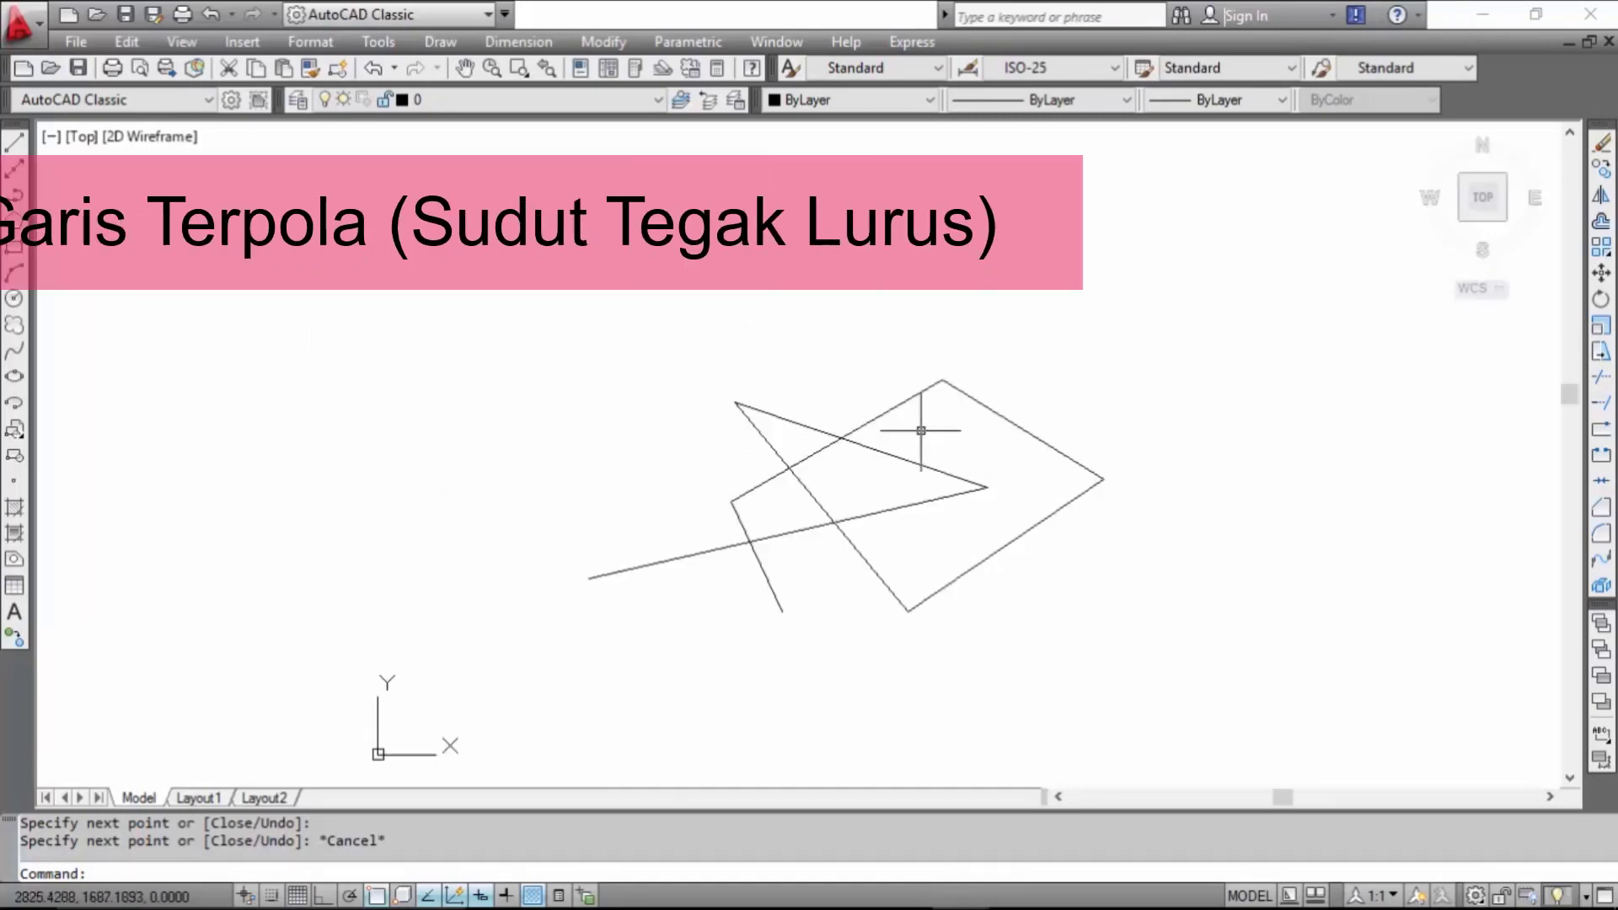
scroll(808, 421, up, 3)
scroll(808, 421, down, 4)
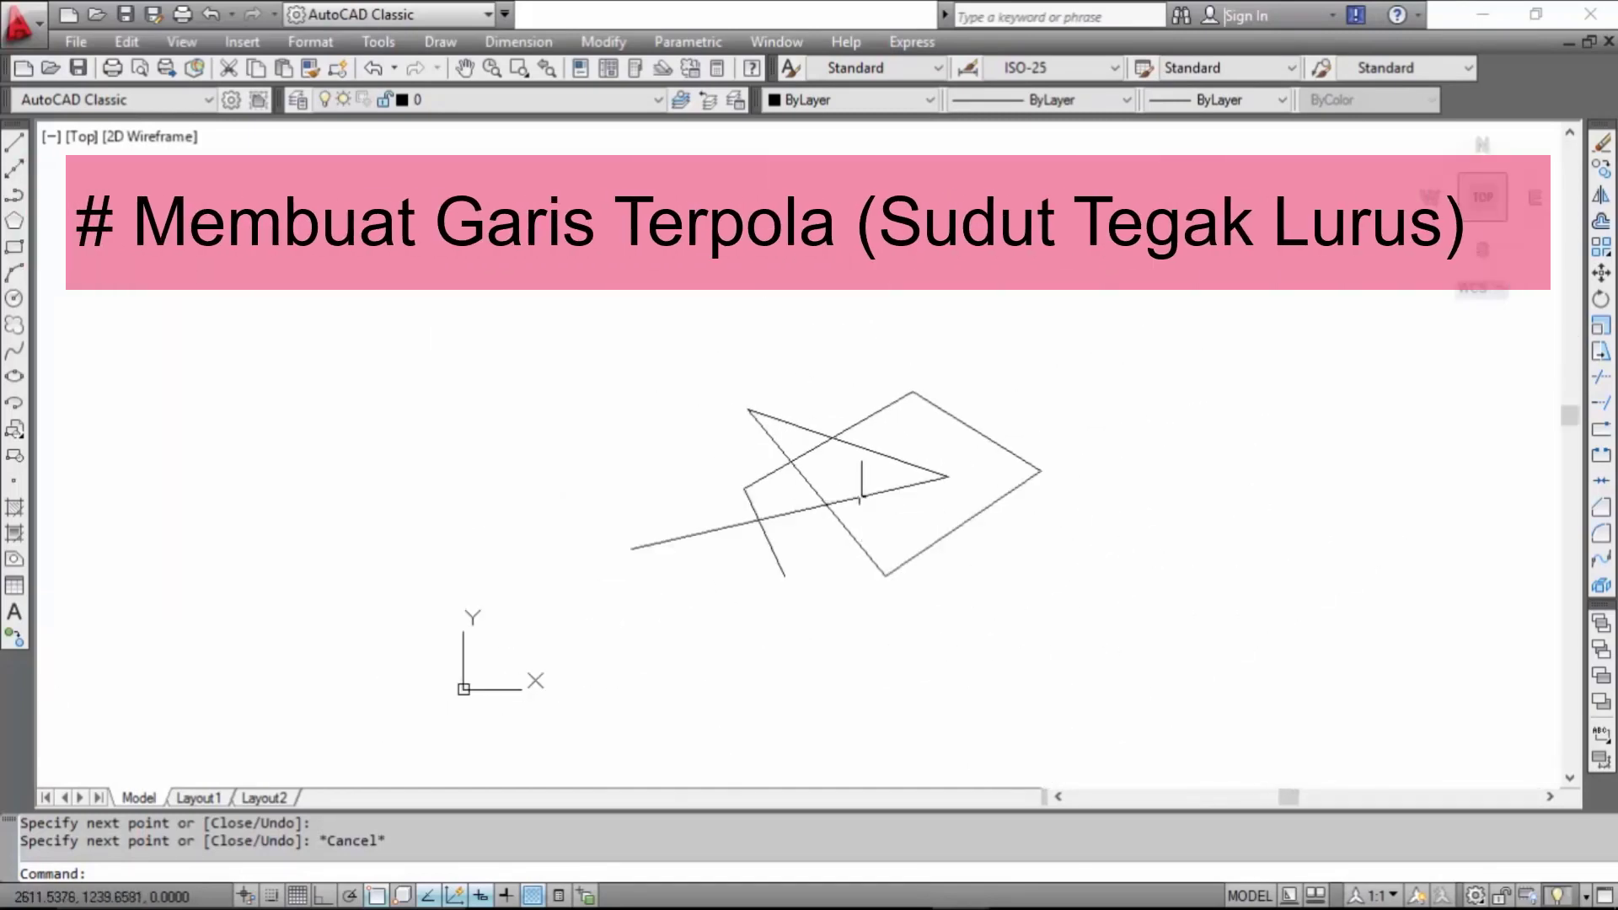
scroll(838, 354, down, 2)
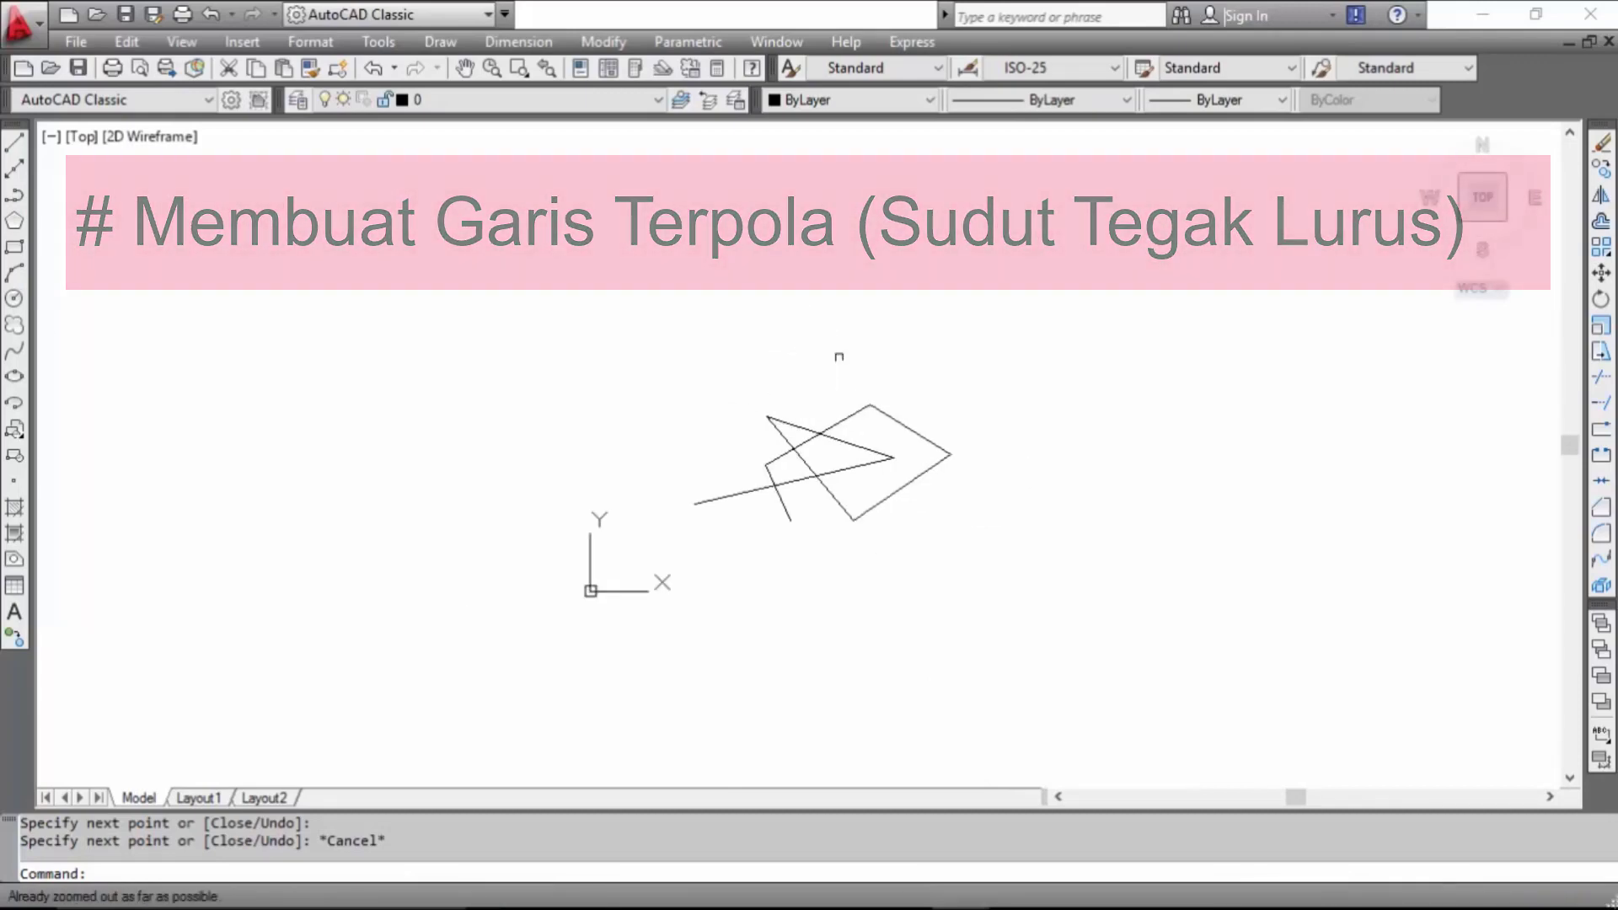
scroll(834, 300, up, 4)
click(13, 143)
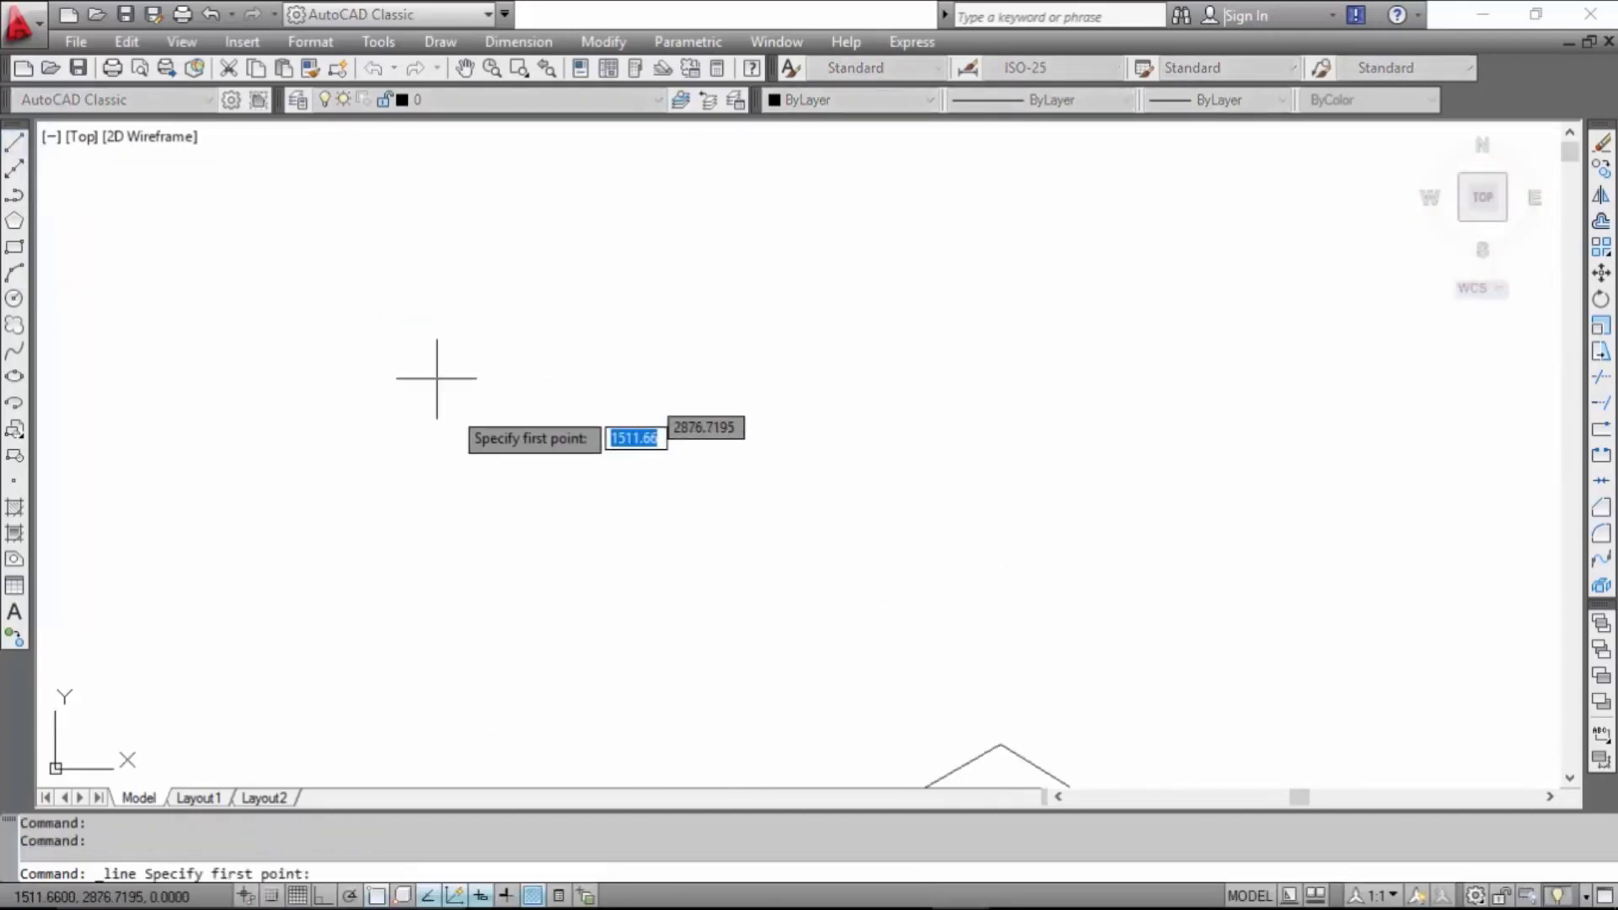
click(538, 401)
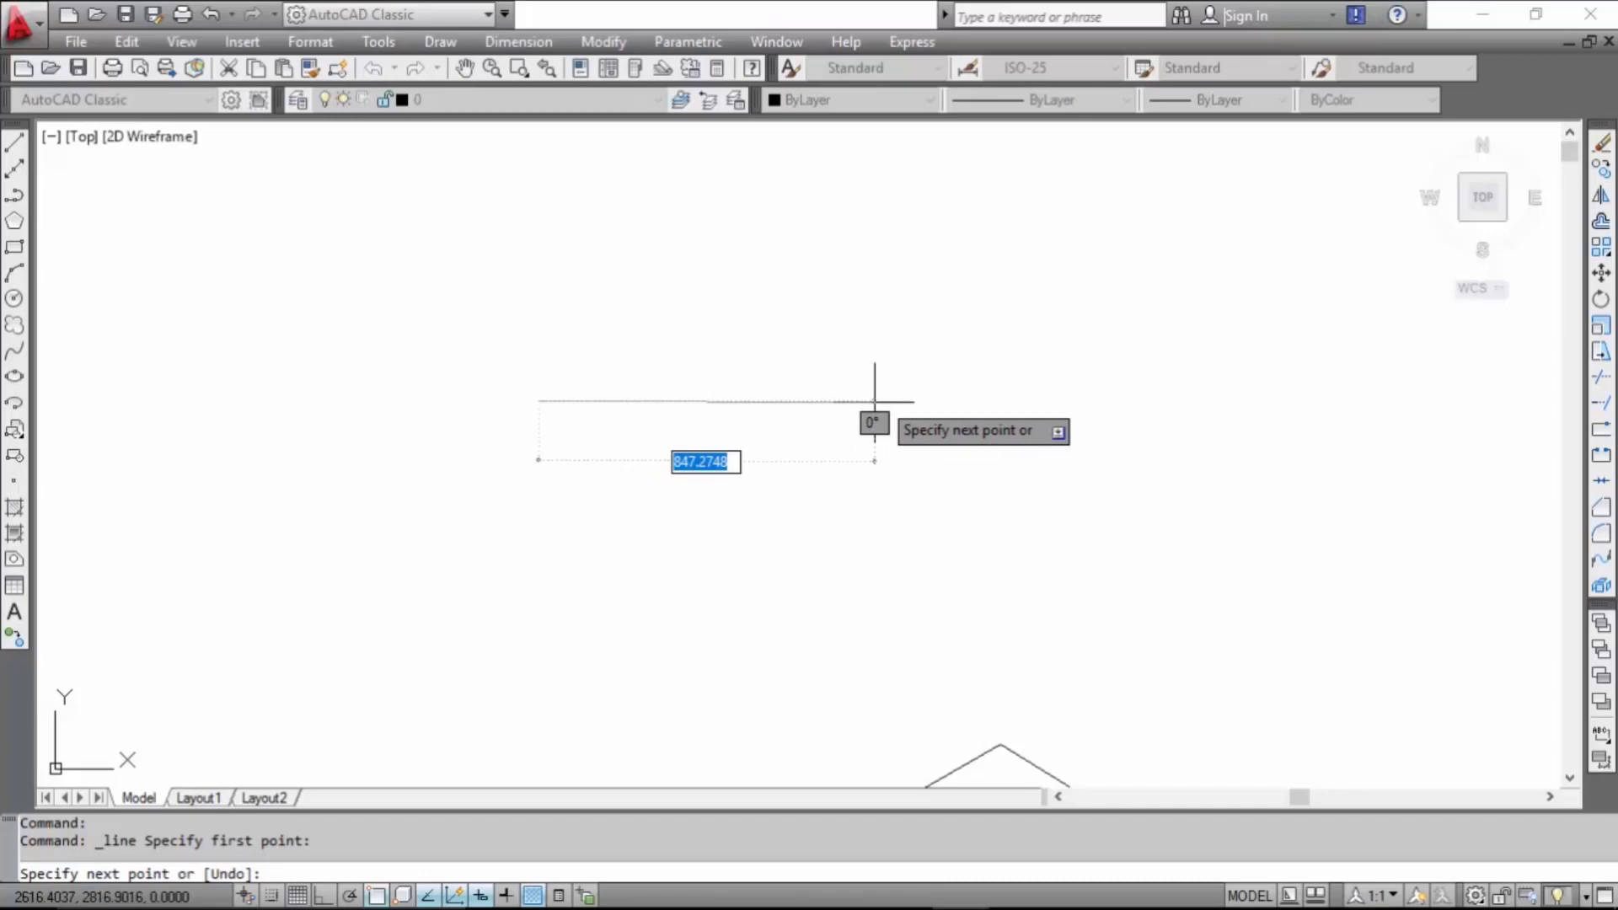
text(1000)
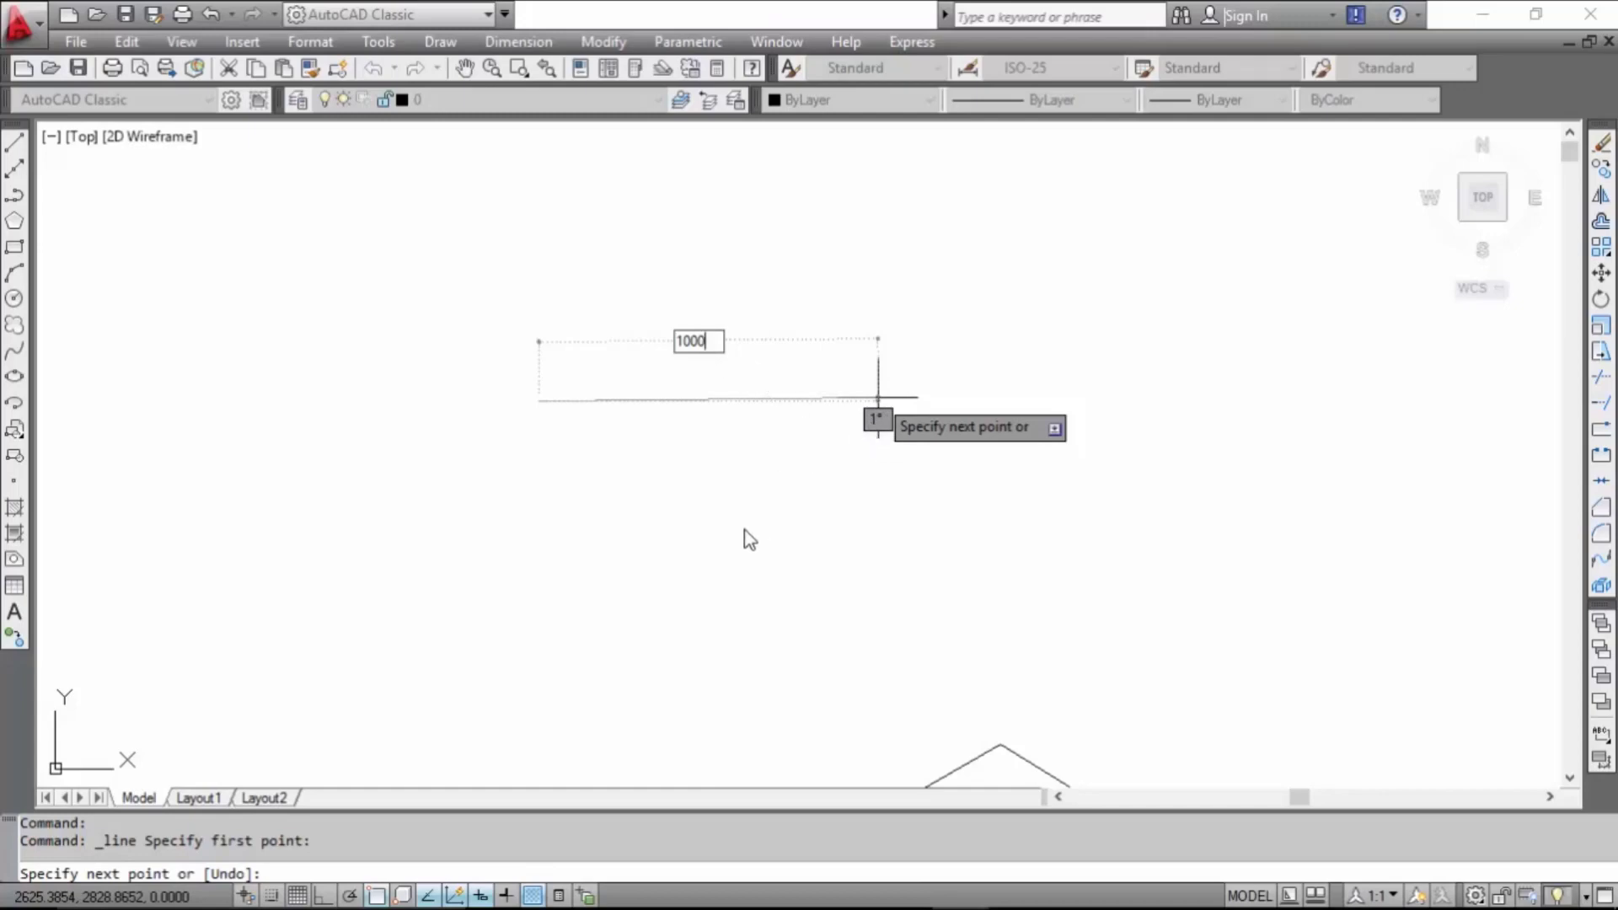
key(Return)
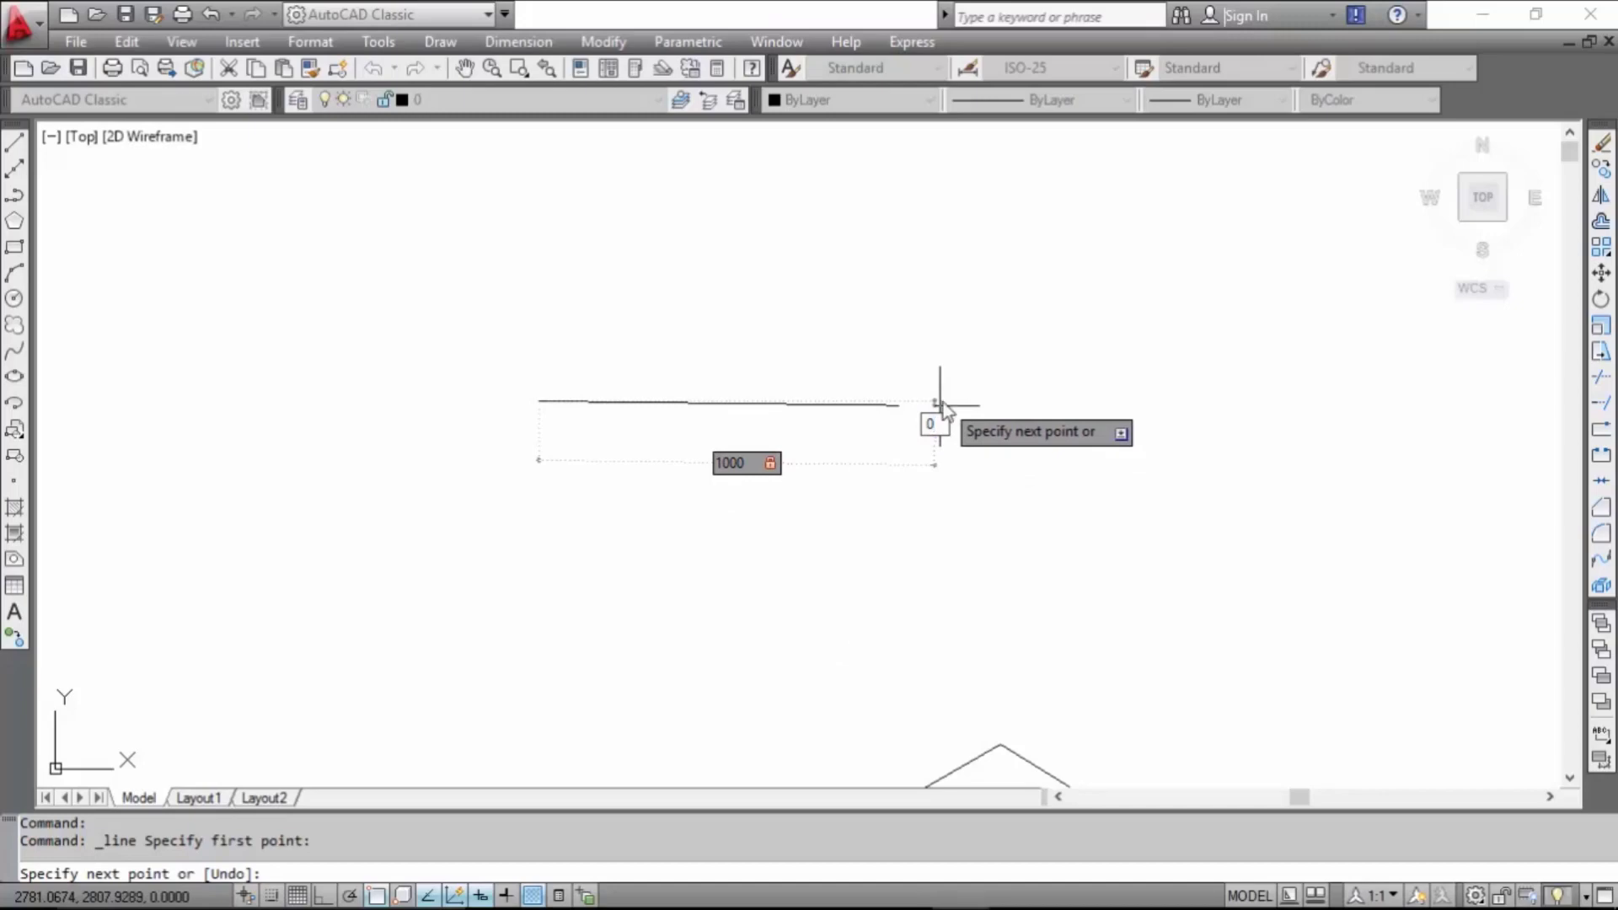
key(Return)
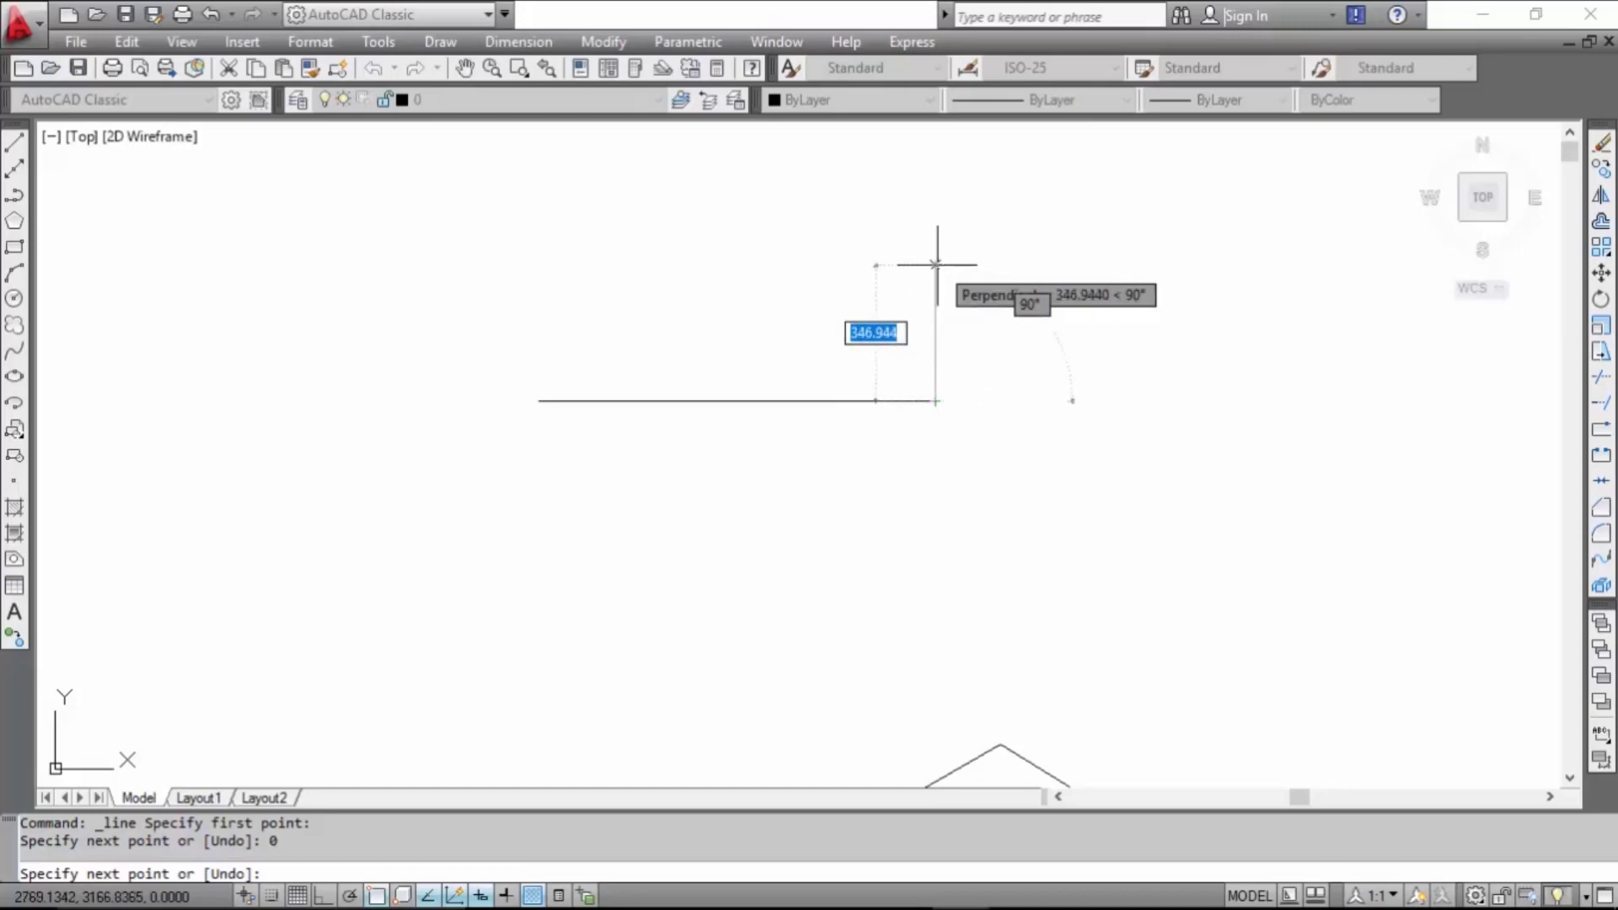
- Continue the line chain with a vertical segment 400 units upward at 90° from the 1000-unit line's right end
text(400)
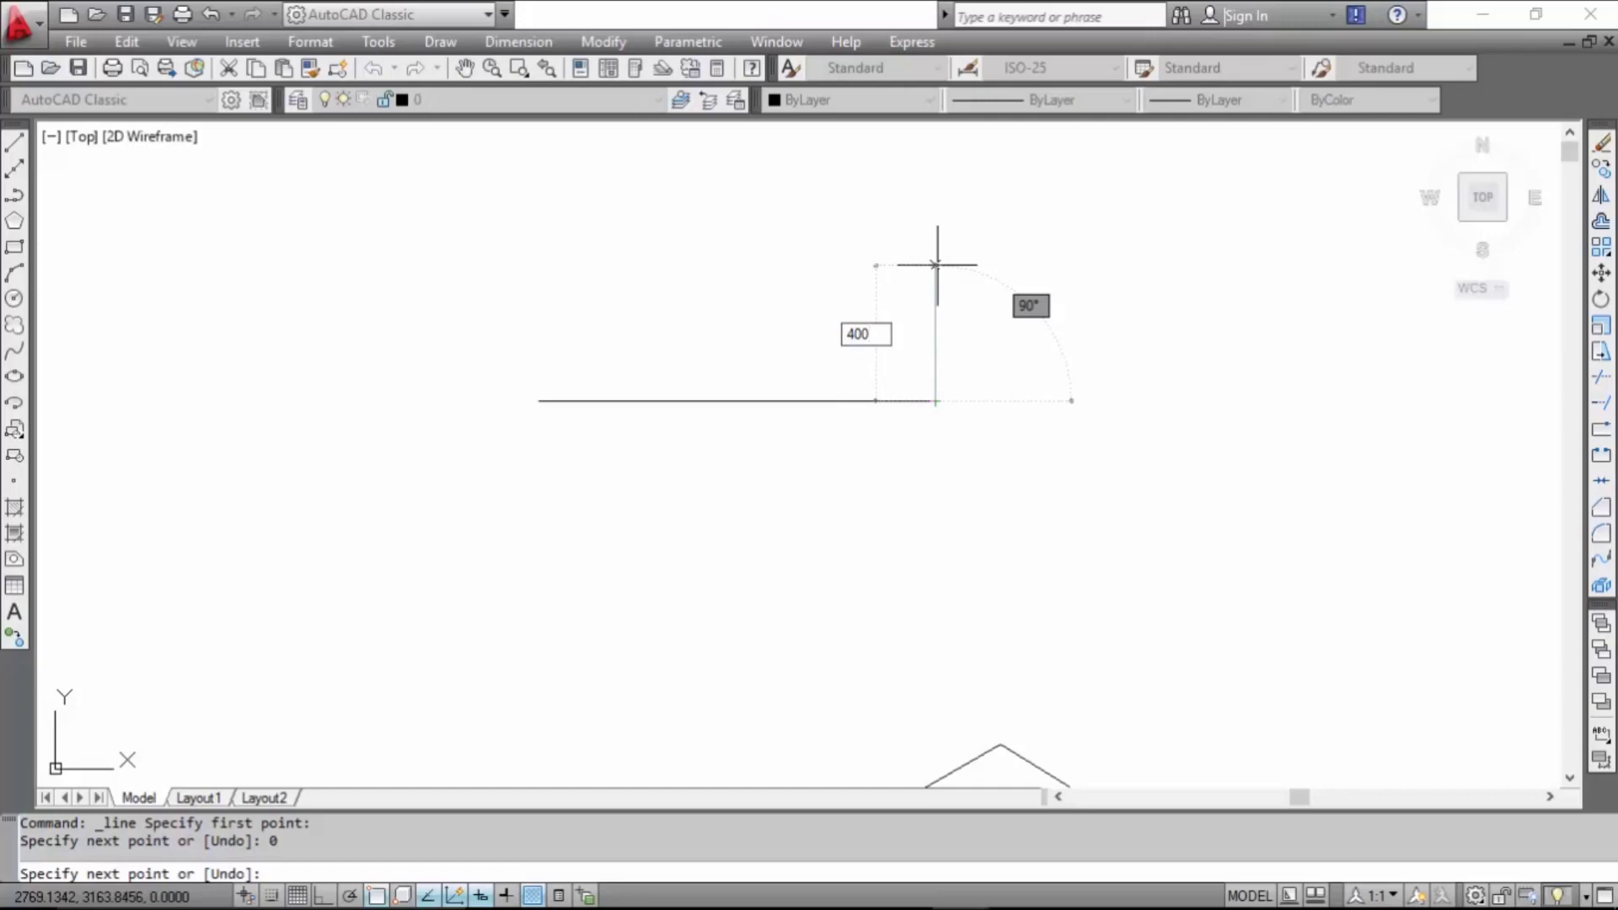
key(Tab)
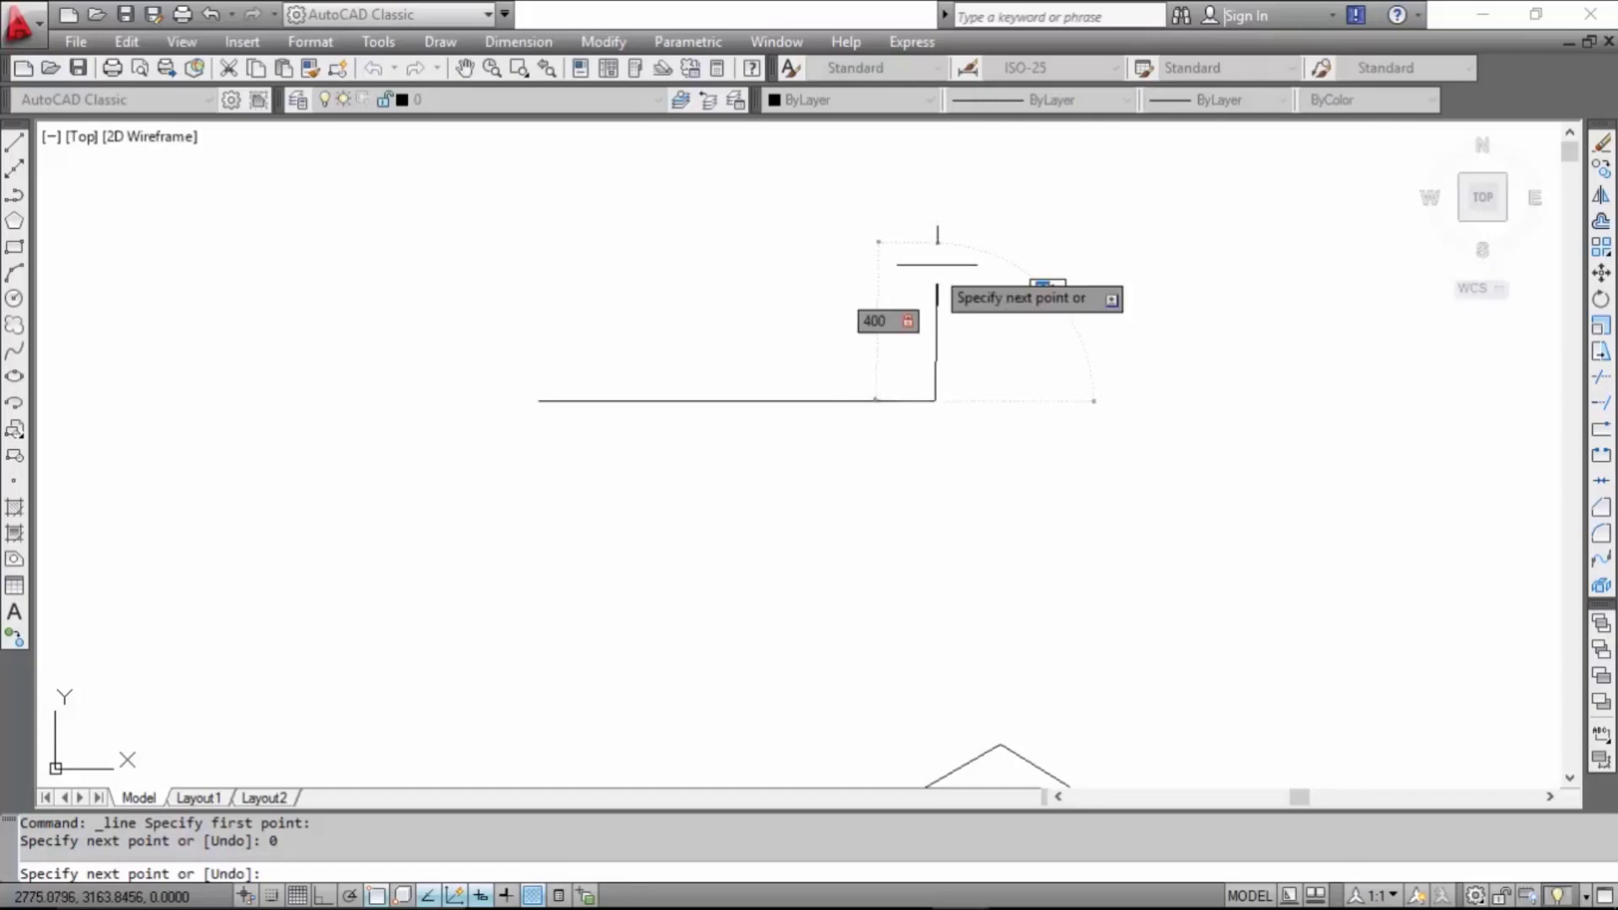
text(90)
key(Return)
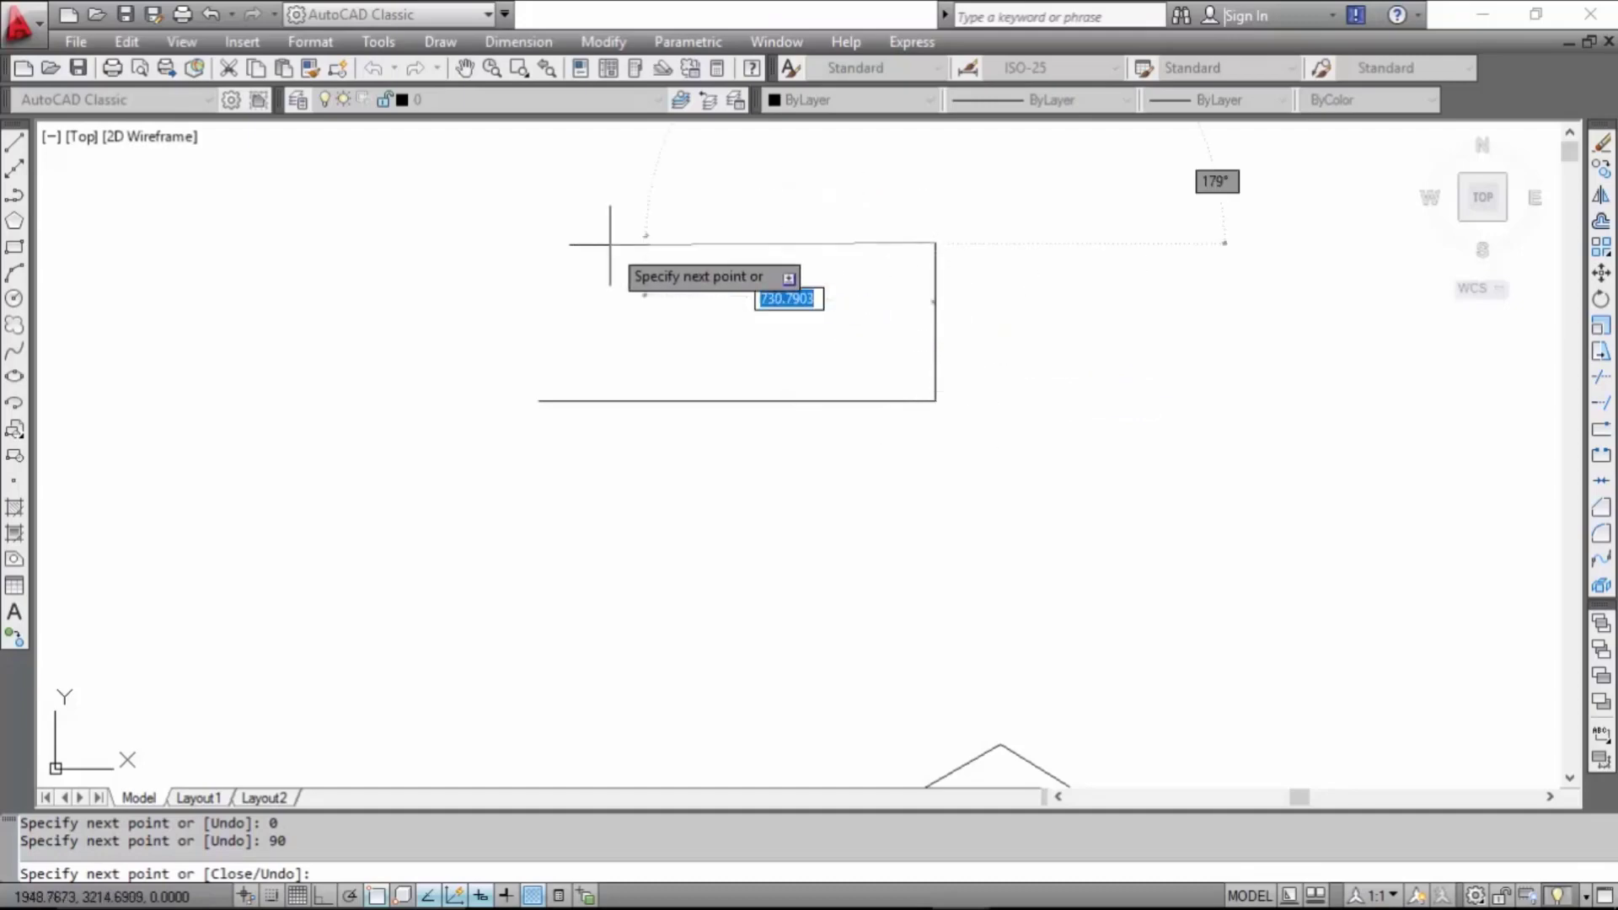
- Add a horizontal segment 600 units long toward the left at 180° from the upper end of the vertical segment
text(6)
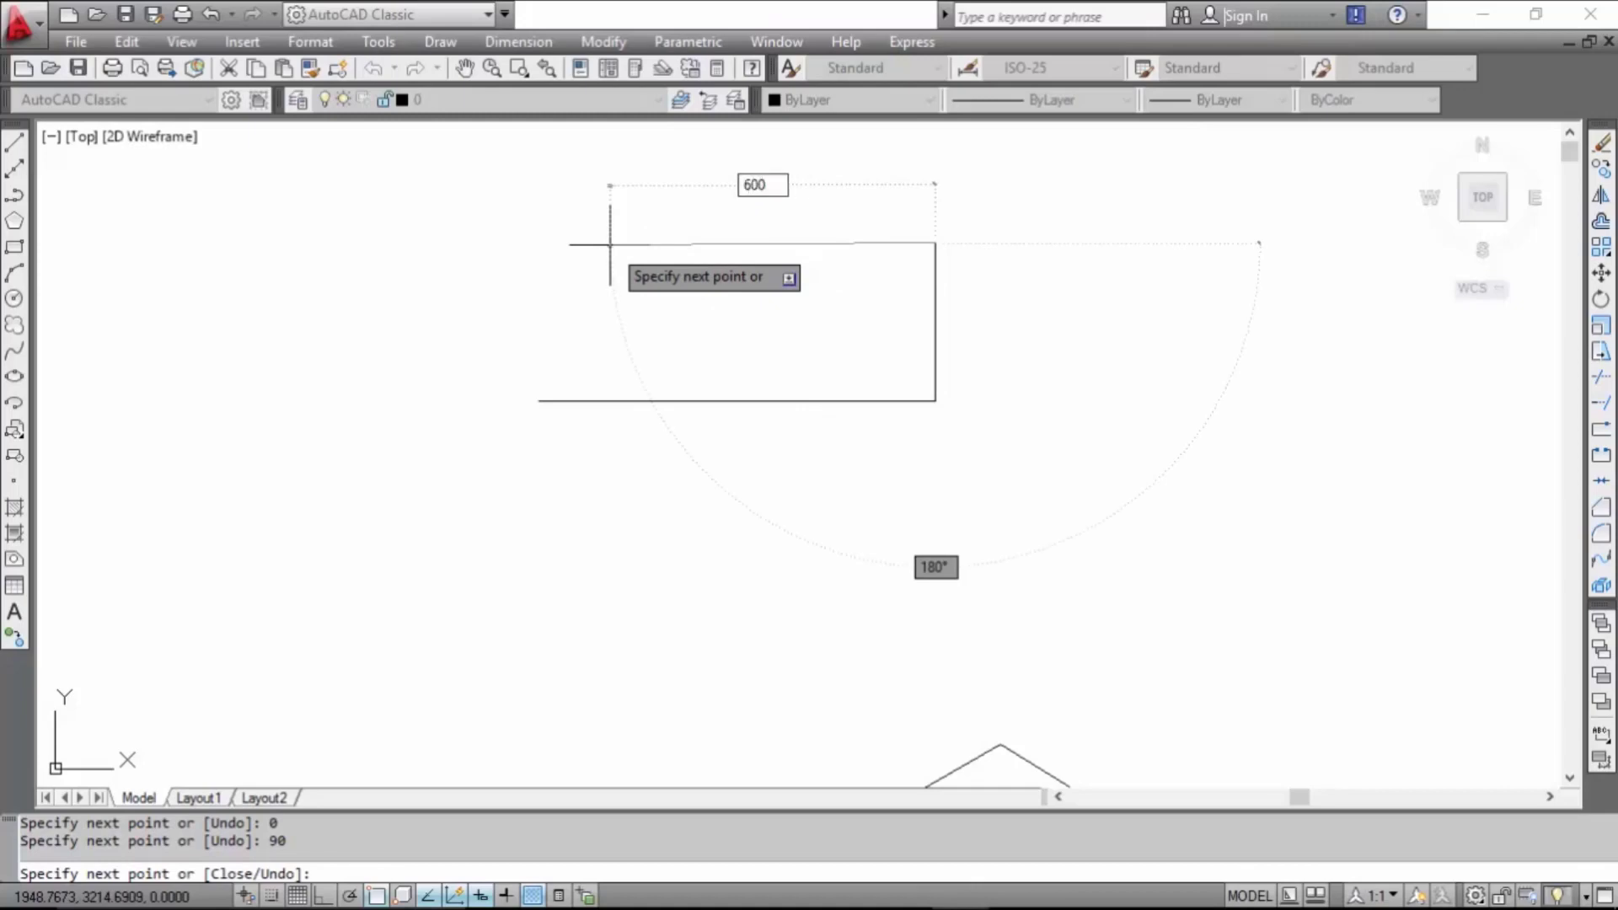
text(00)
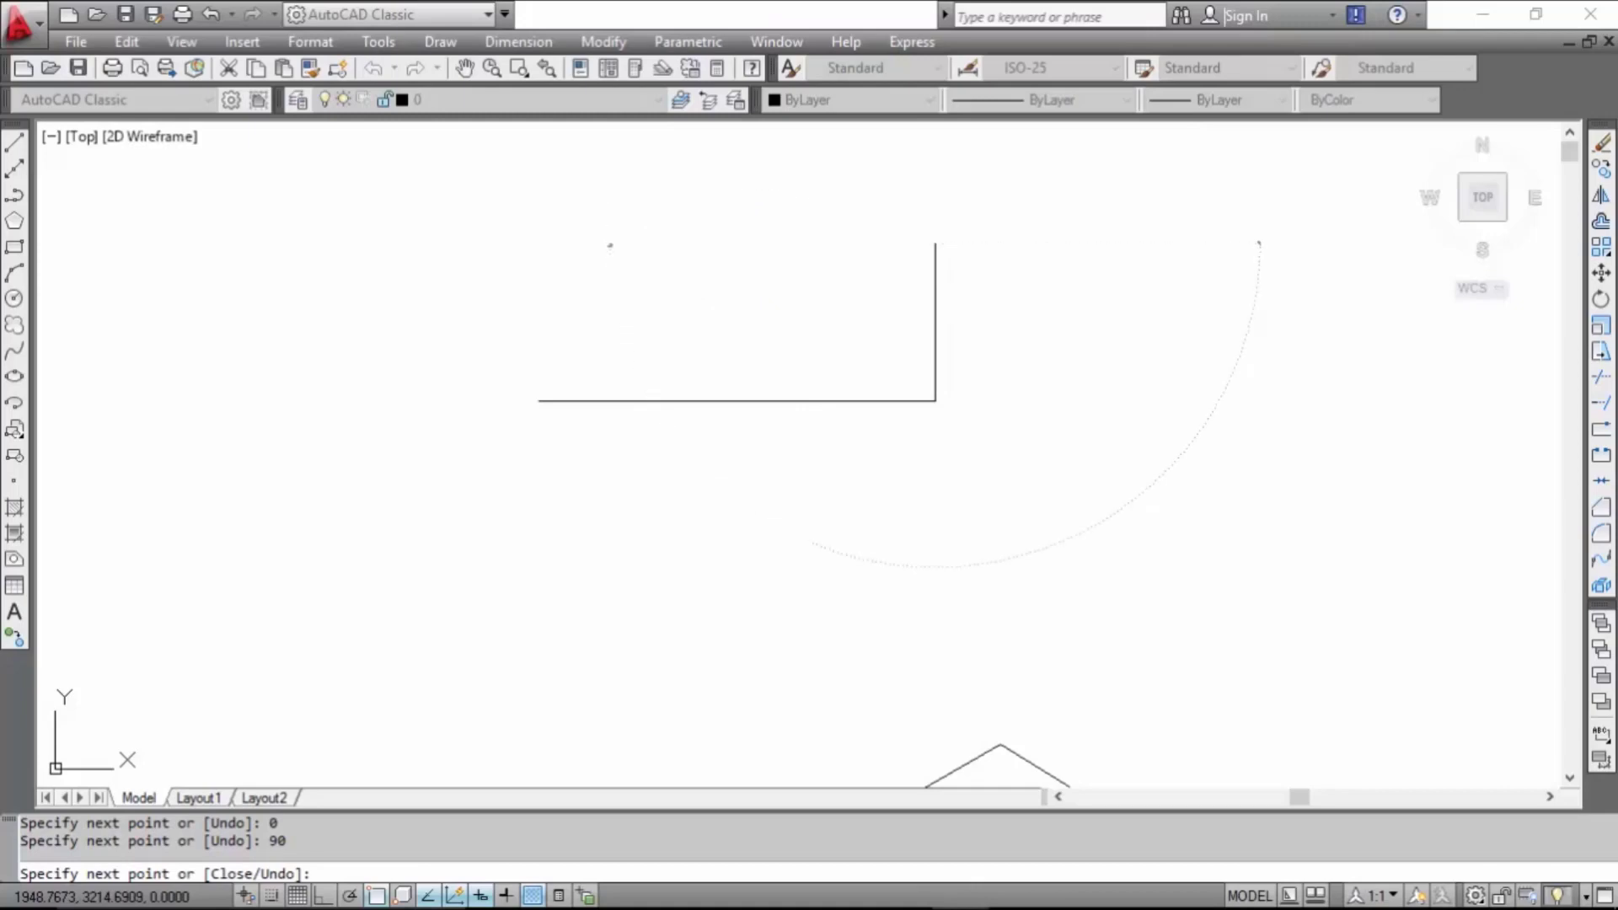
key(Tab)
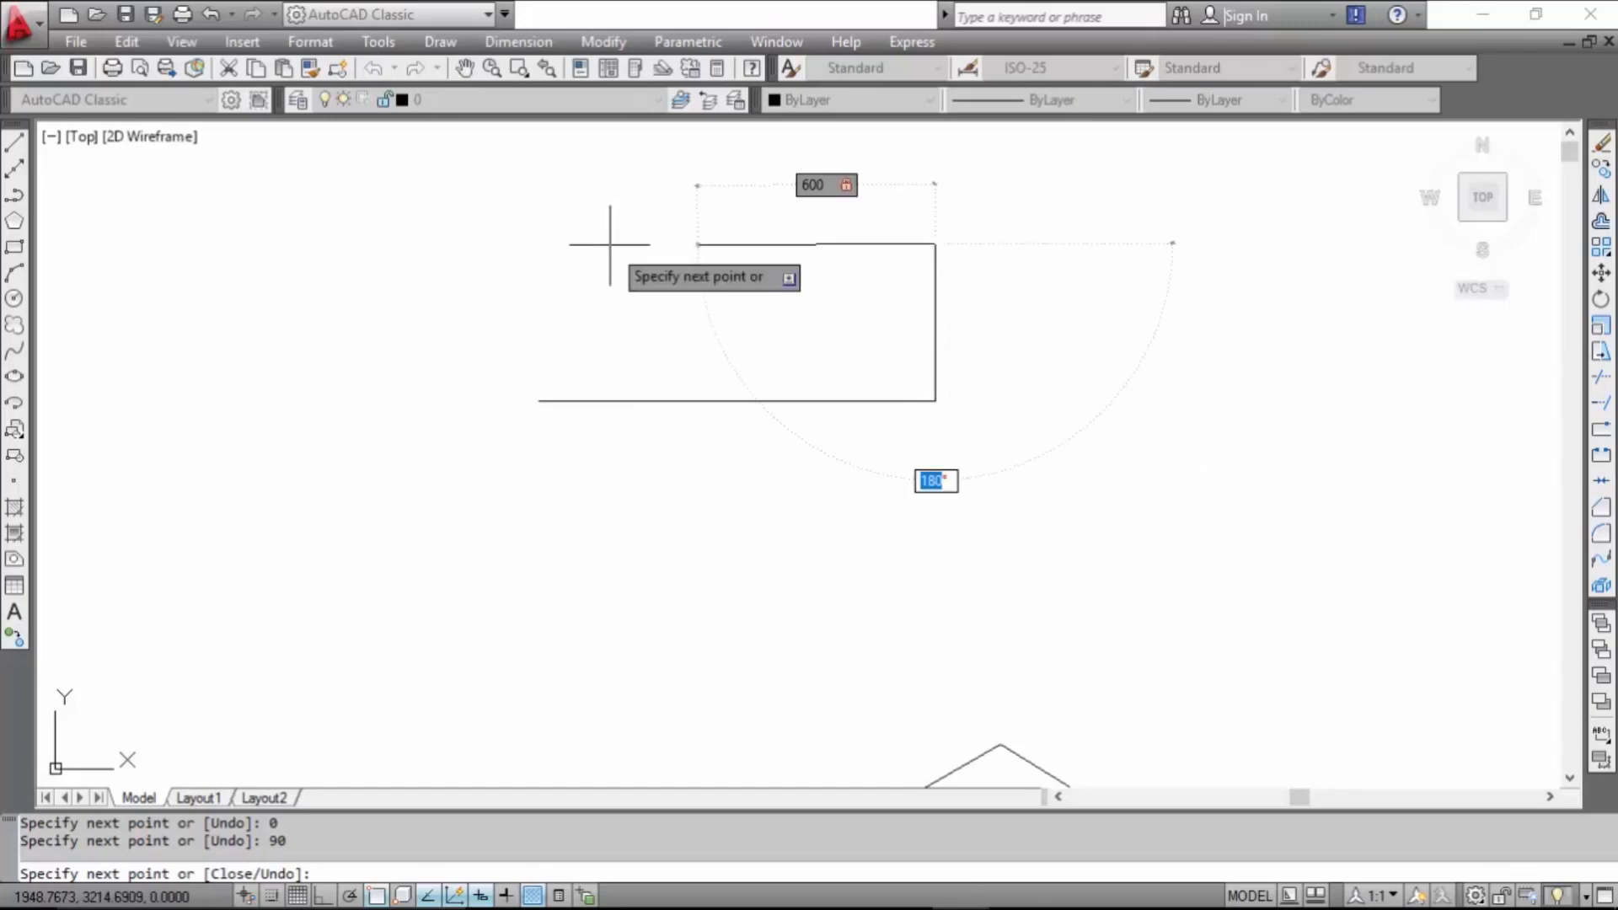
text(180)
key(Return)
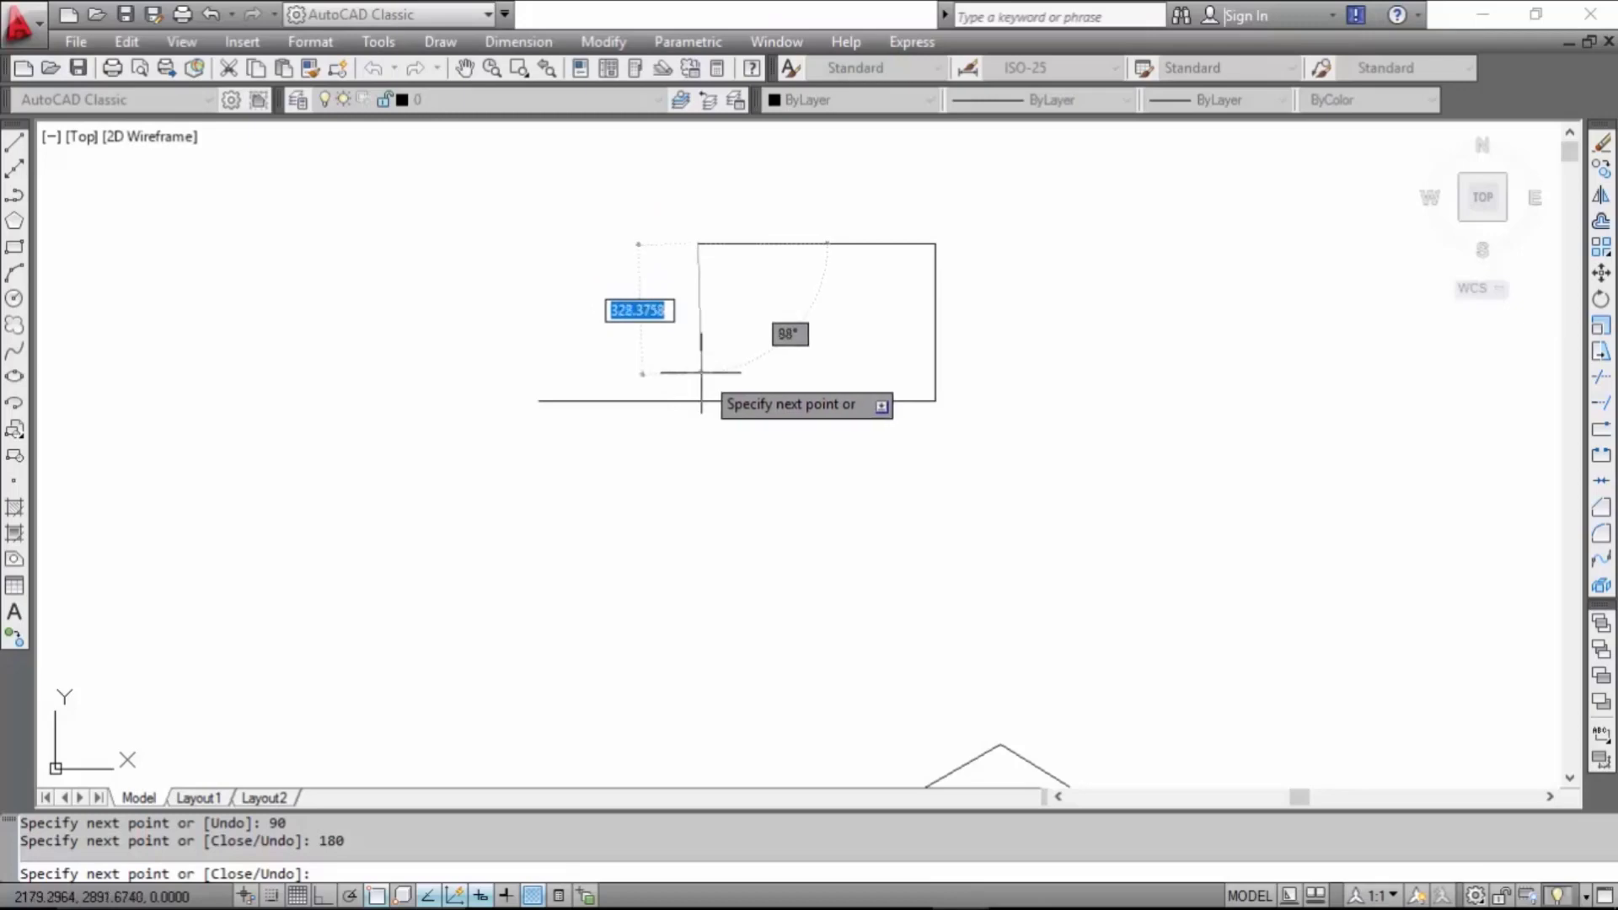
- Add a vertical segment 350 units downward at 90° from the left end of the 600-unit segment
text(3)
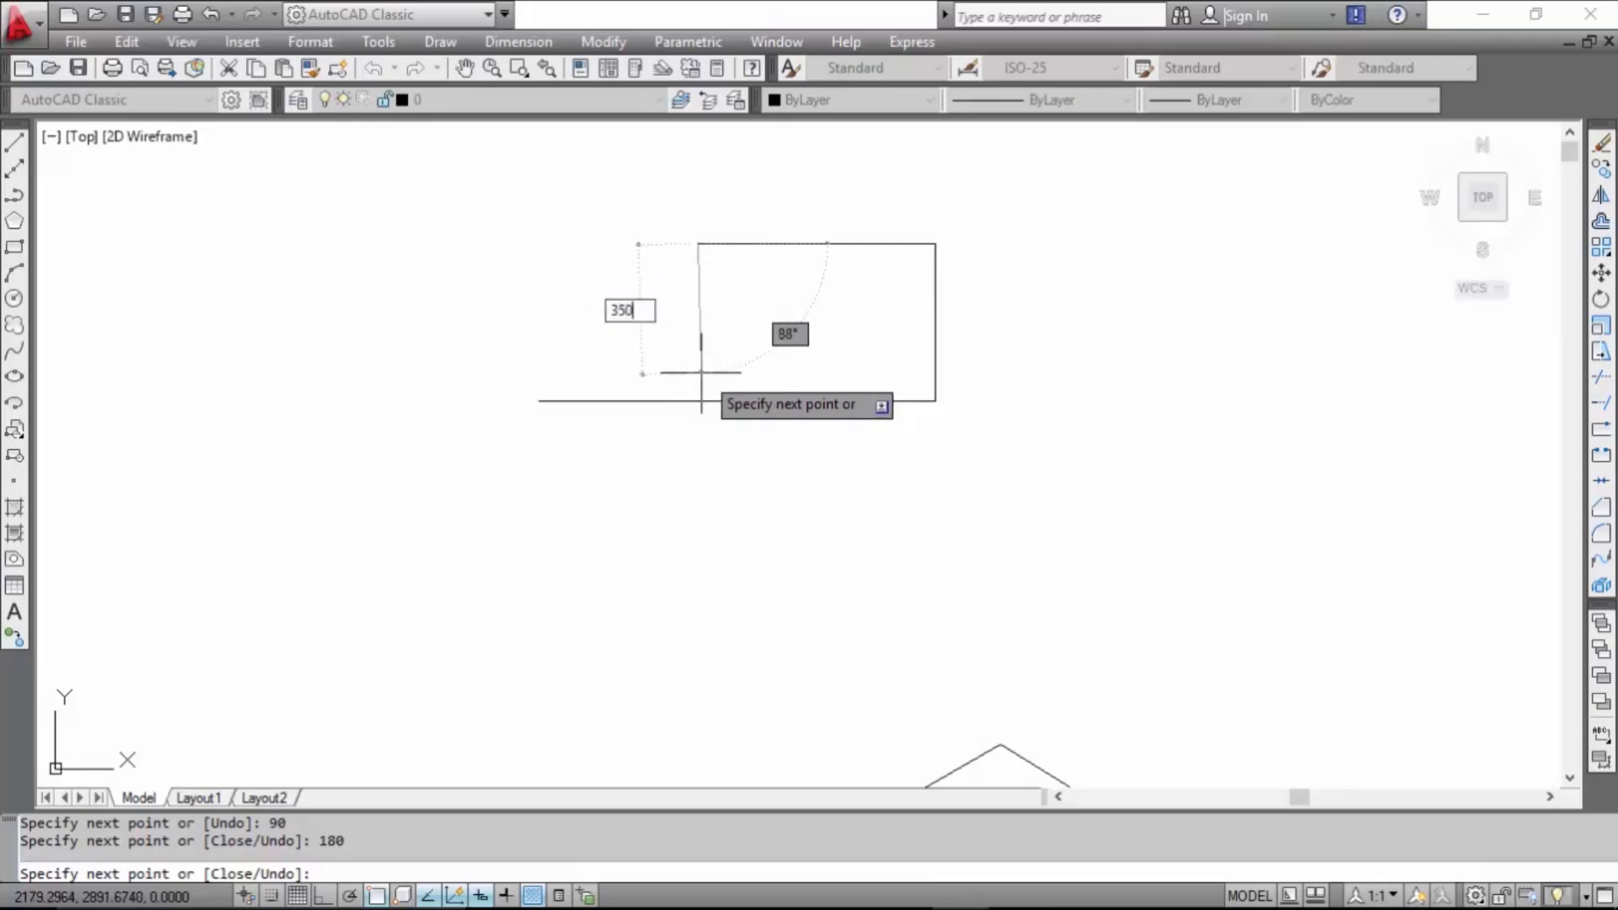
text(50)
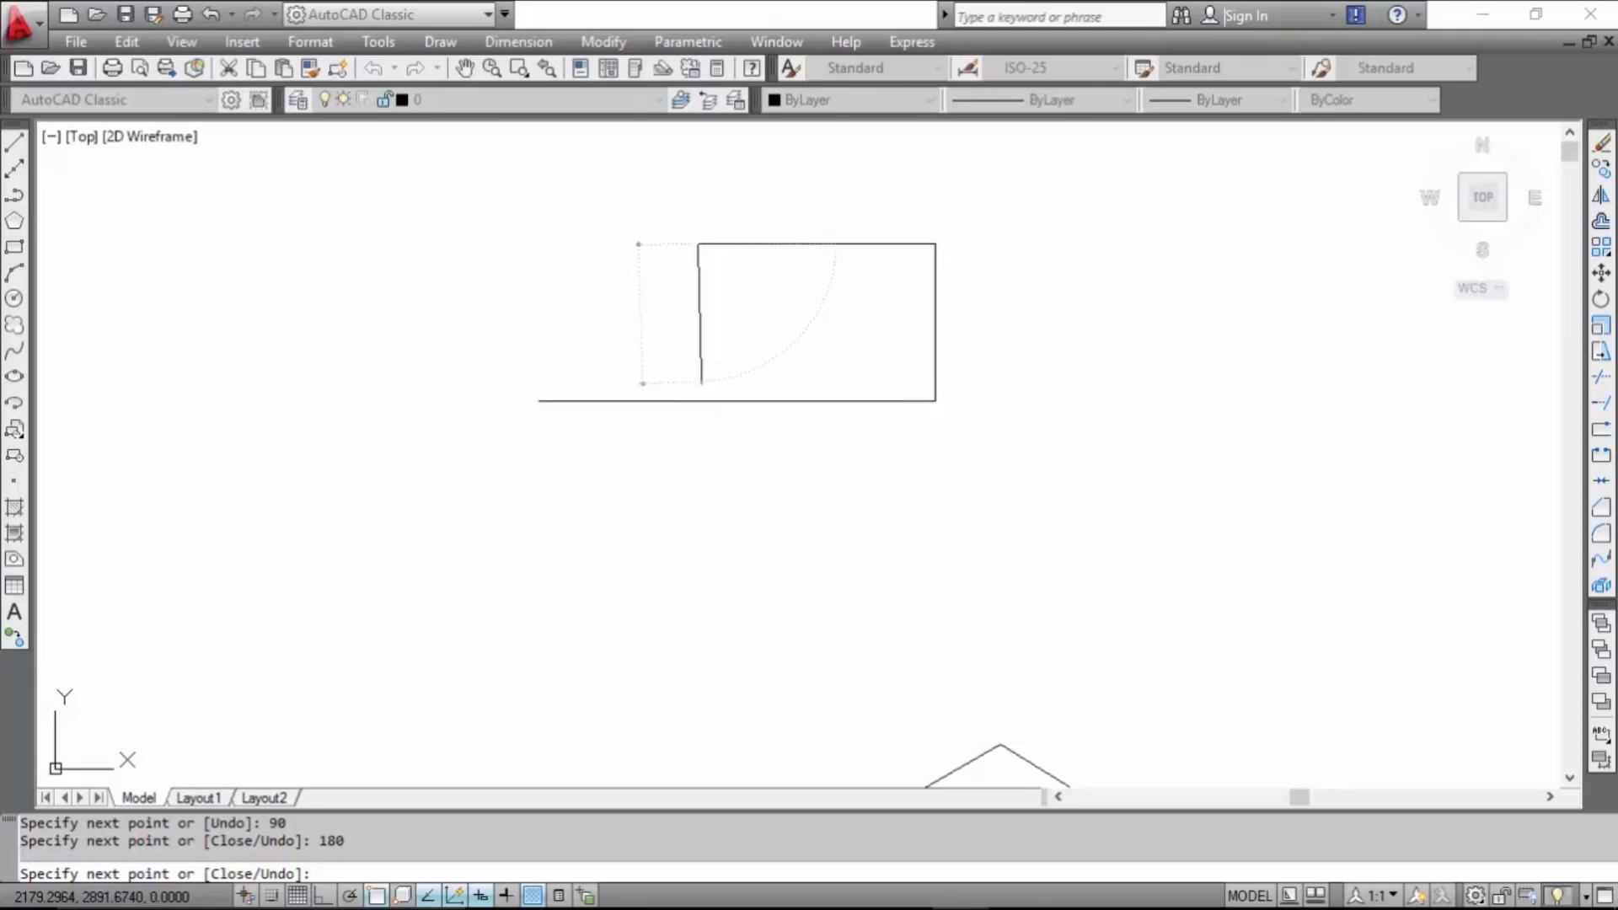
key(Tab)
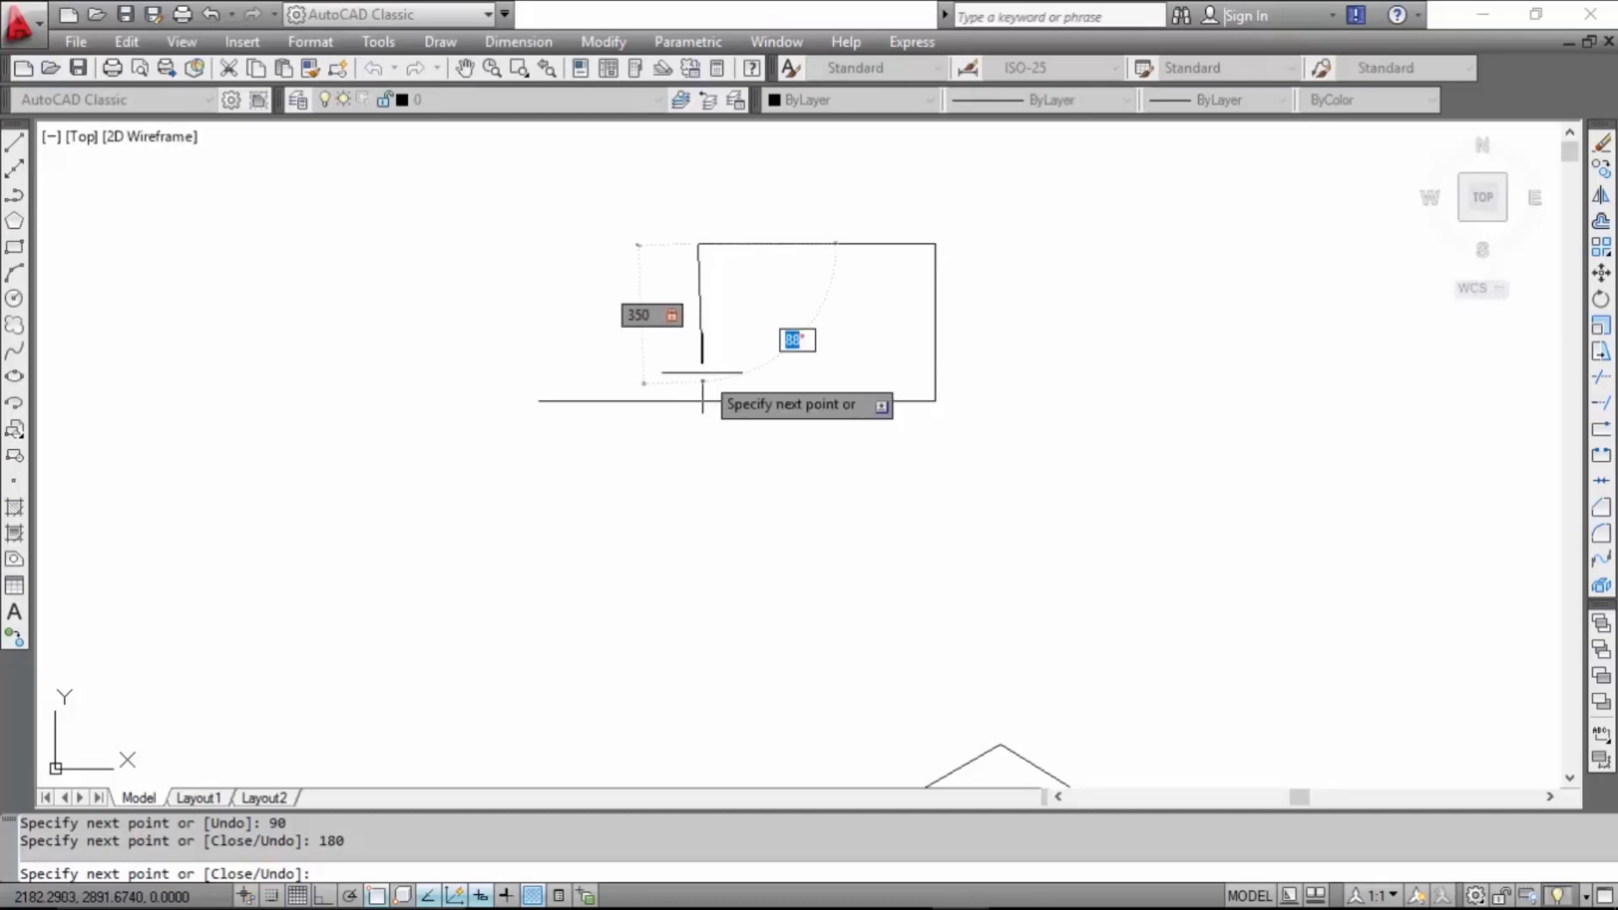
text(90)
key(Return)
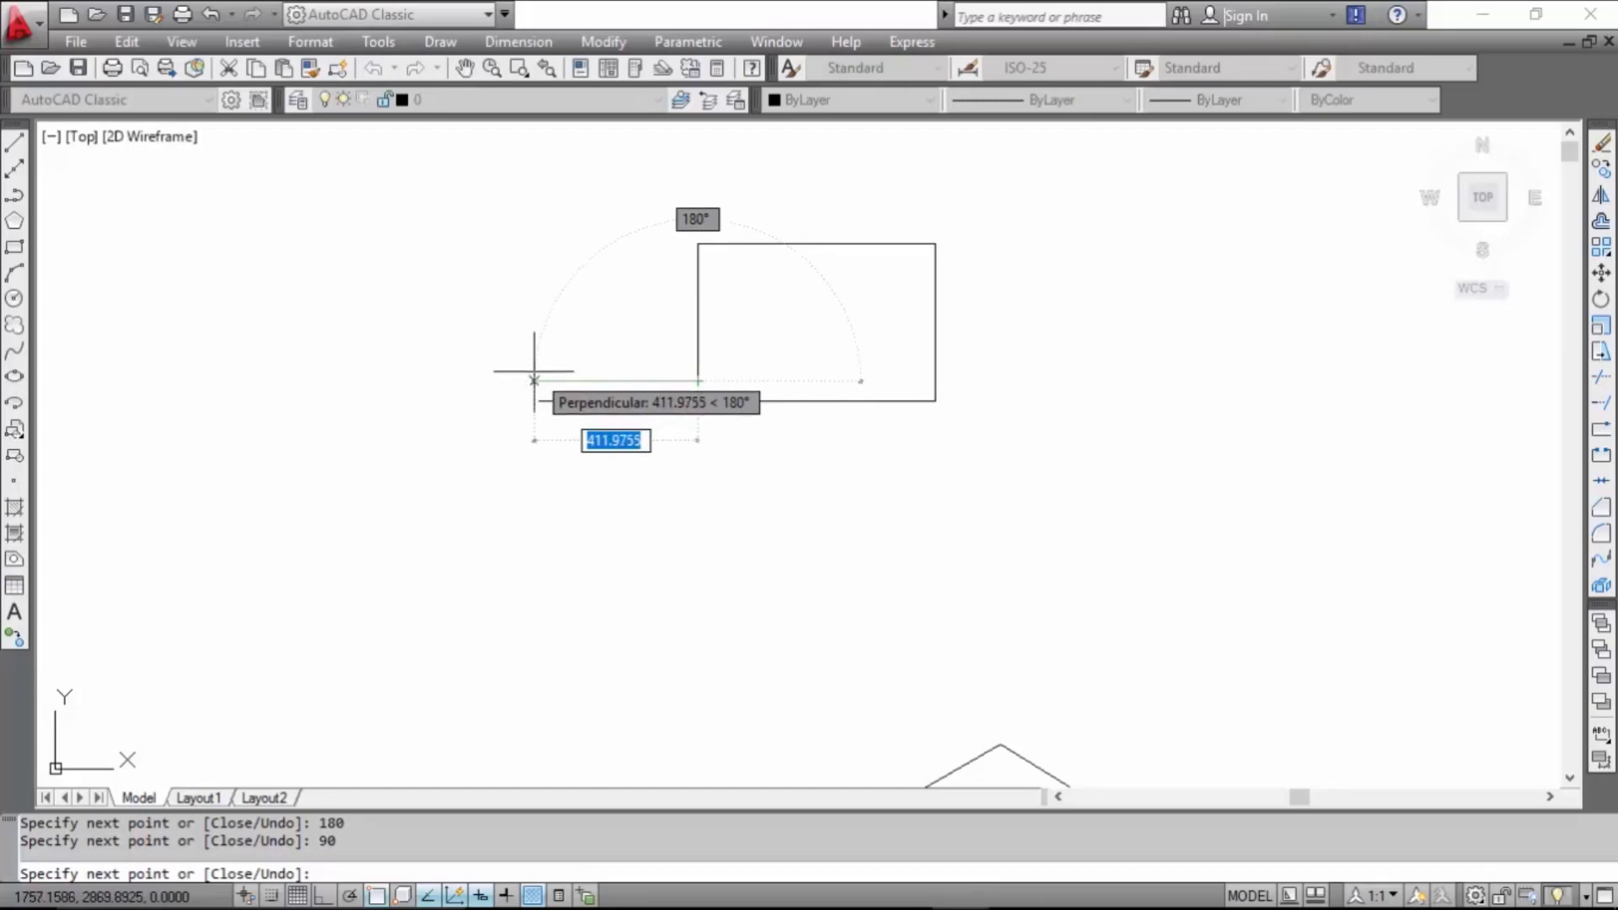
- Add a horizontal segment 400 units toward the left at 180° from the lower end of the 350-unit segment
text(400)
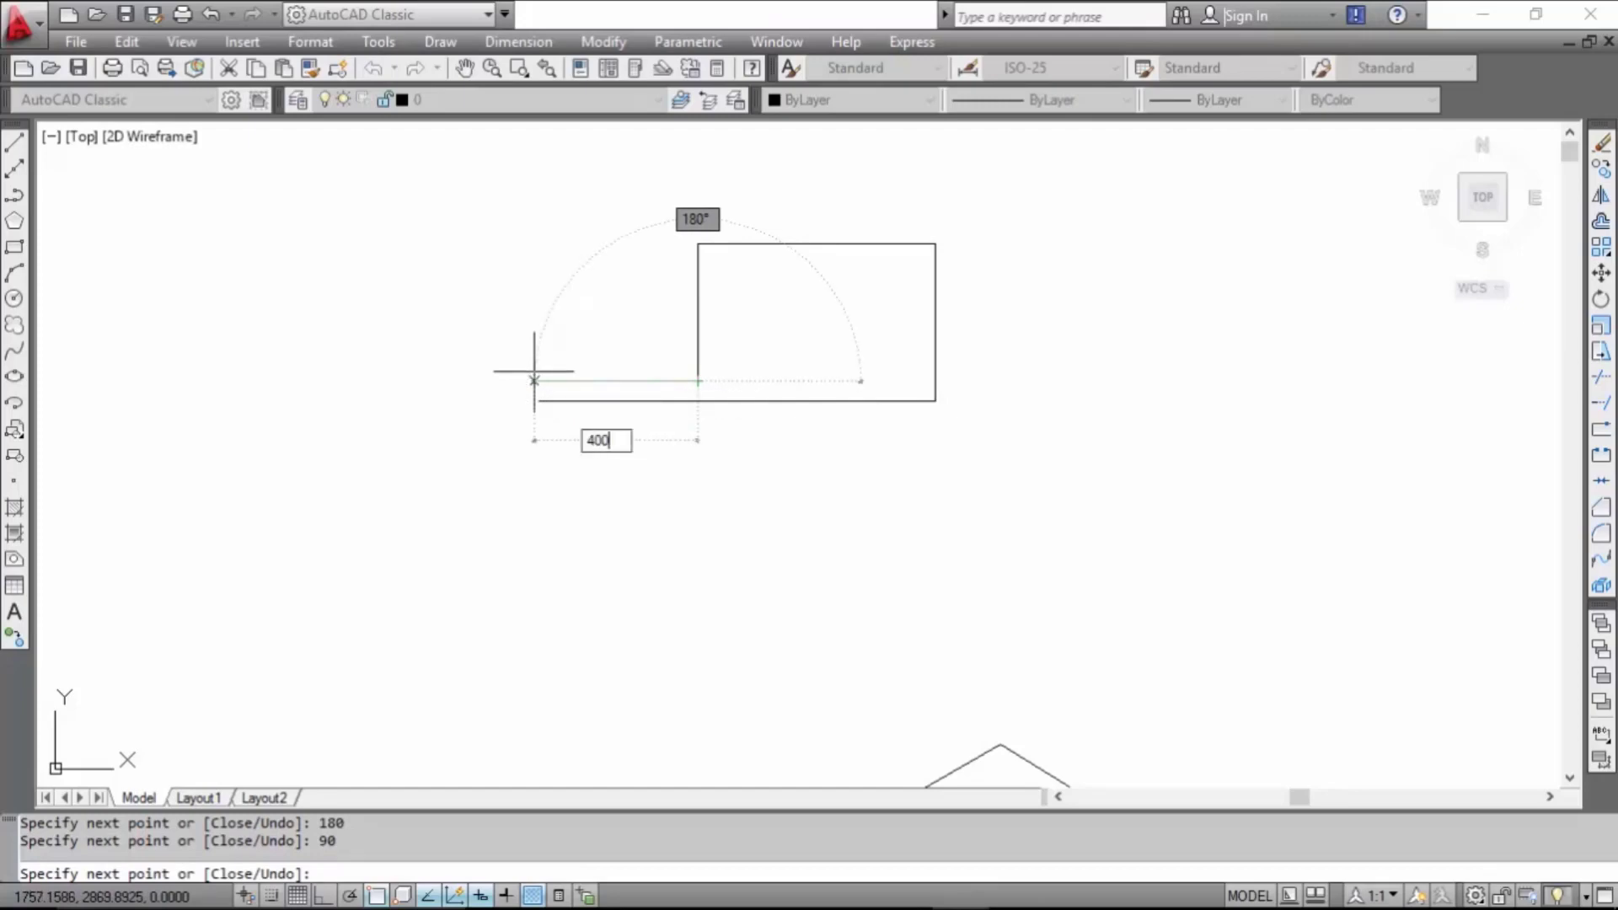
key(Tab)
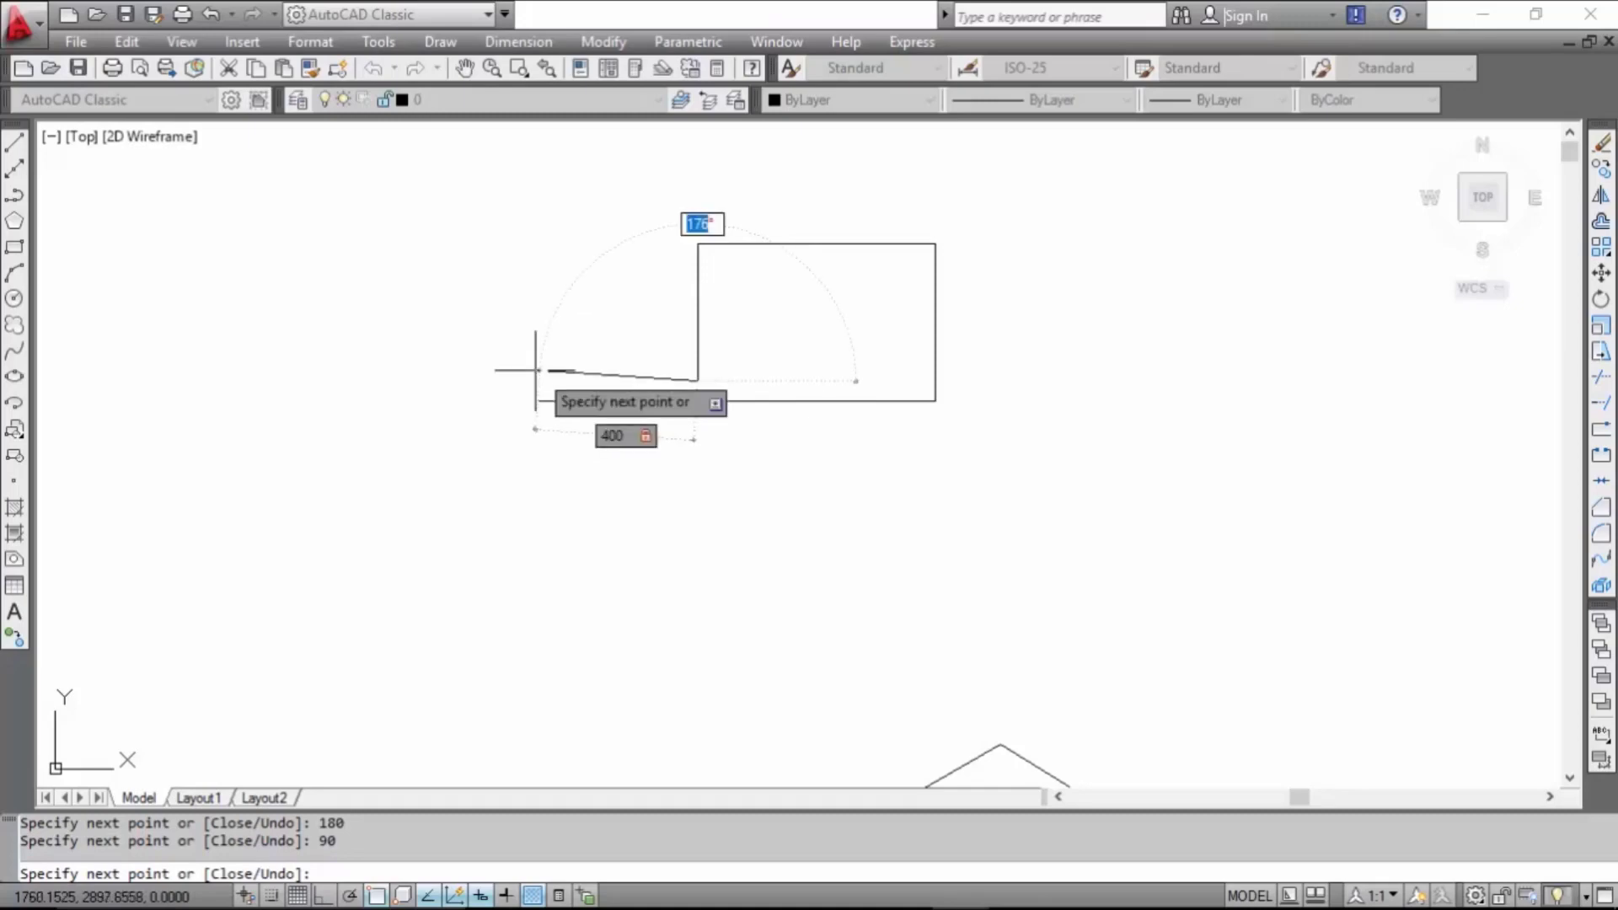
text(180)
key(Return)
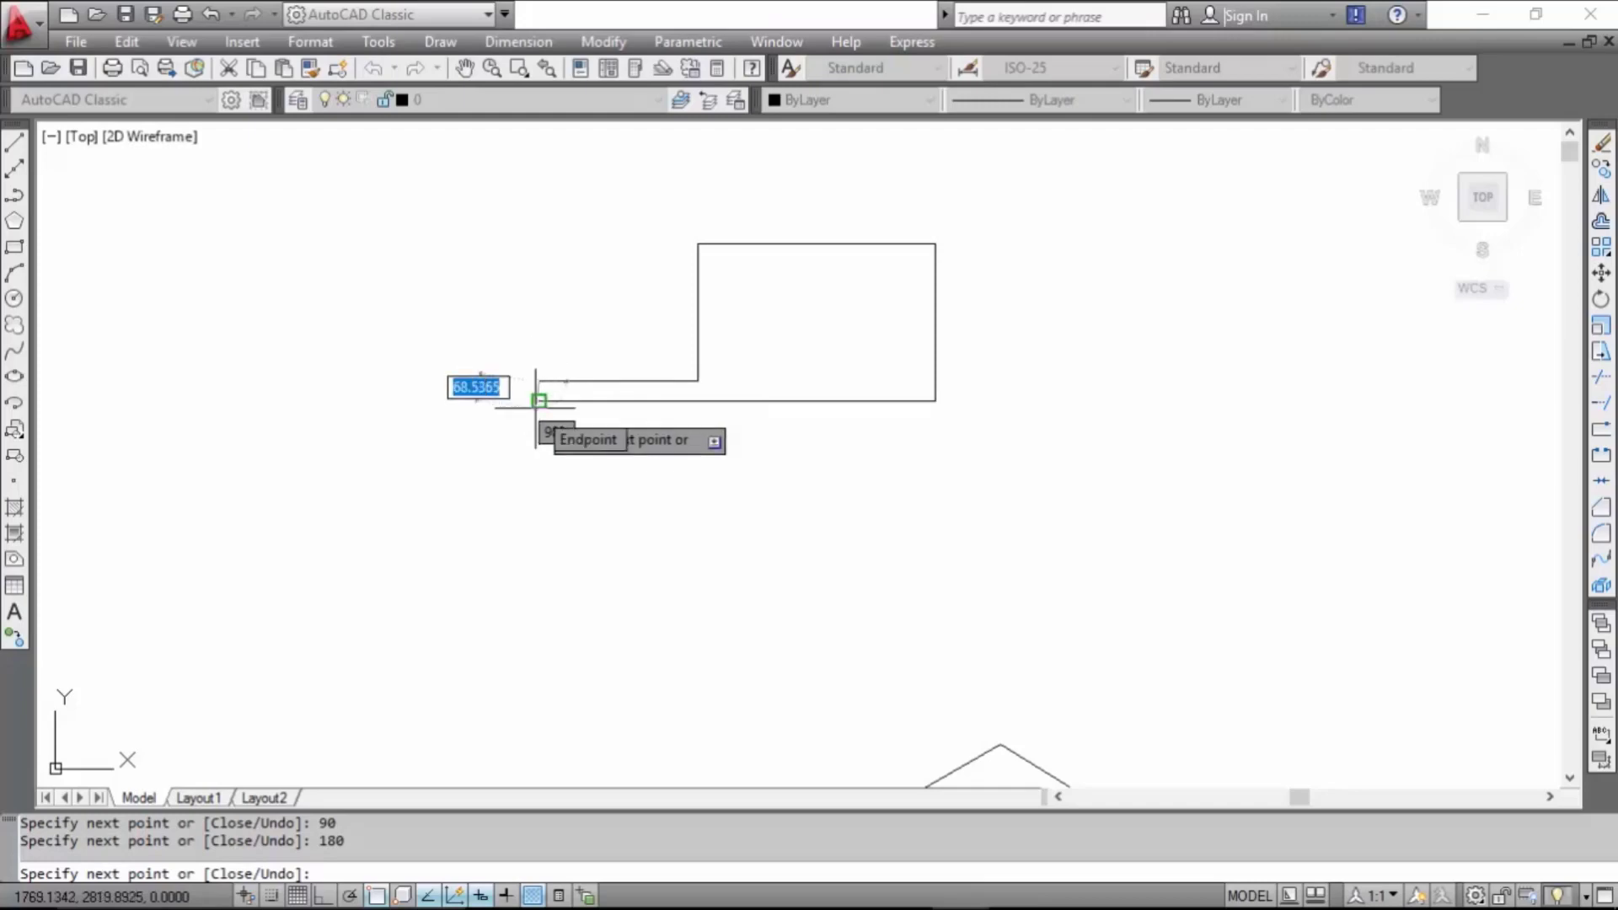
- Close the outline with a vertical segment 50 units downward at 90° to the start point of the 1000-unit line
text(50)
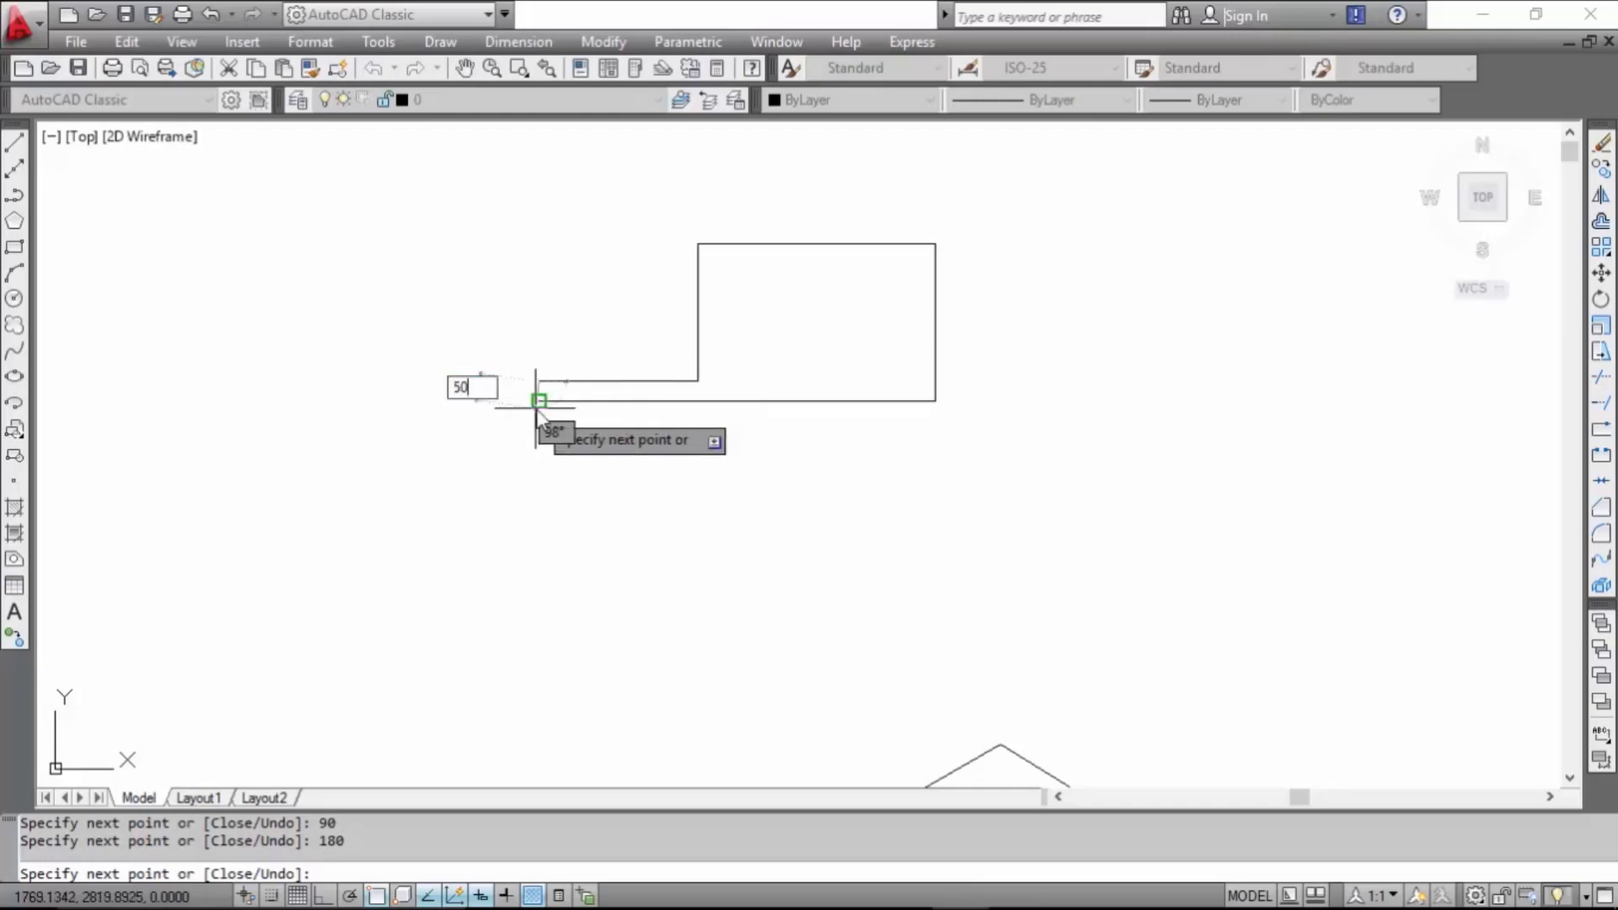
key(Tab)
text(90)
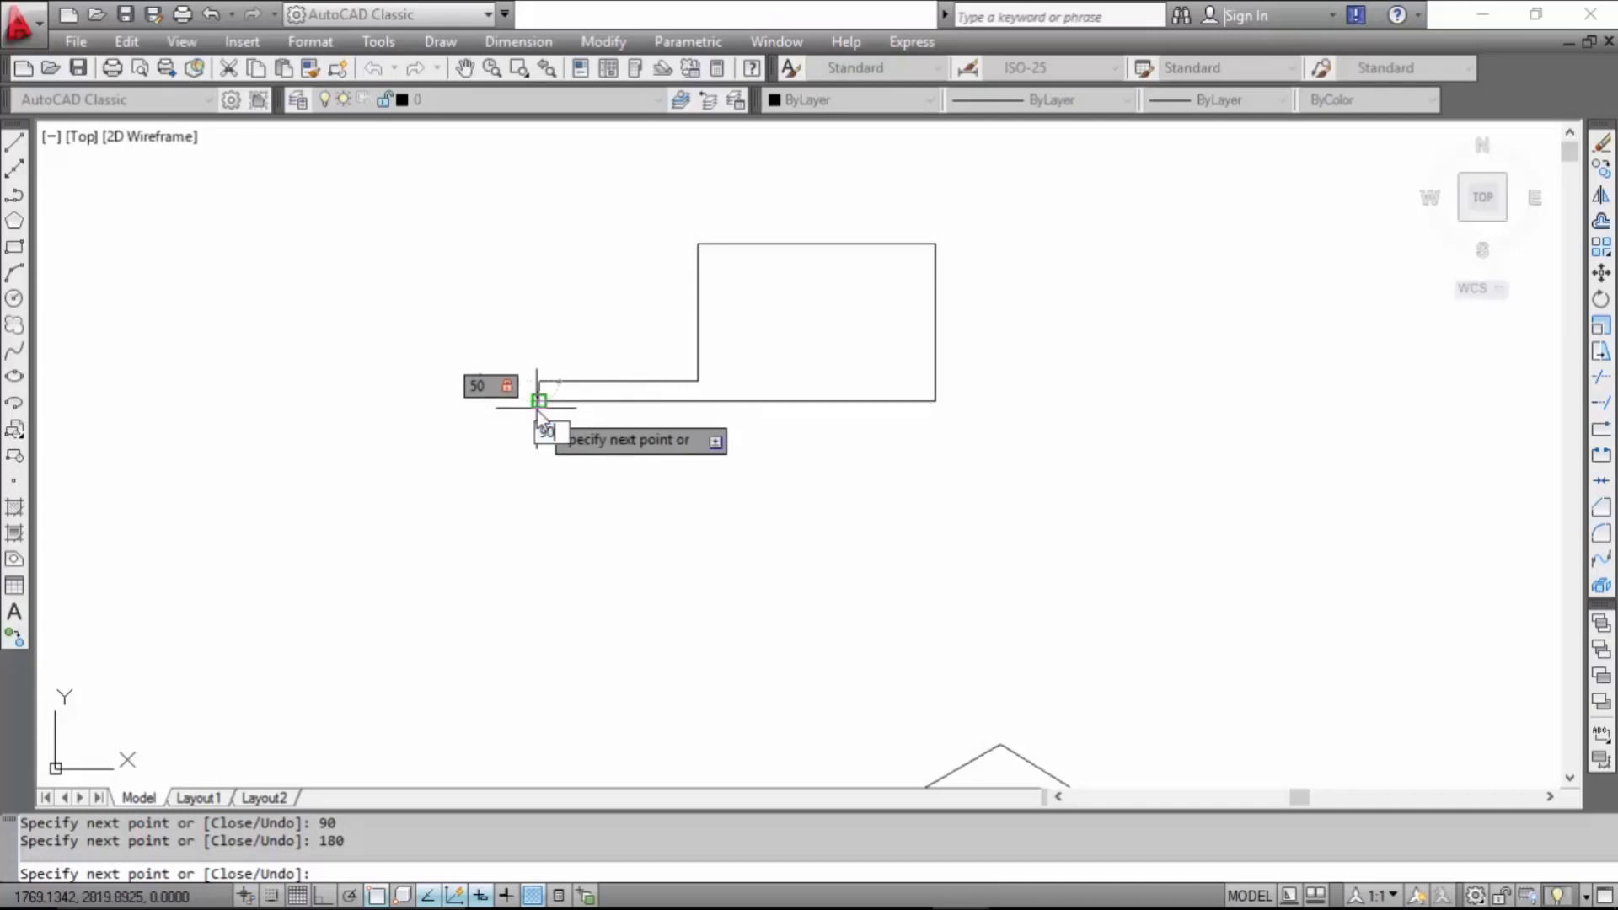
key(Return)
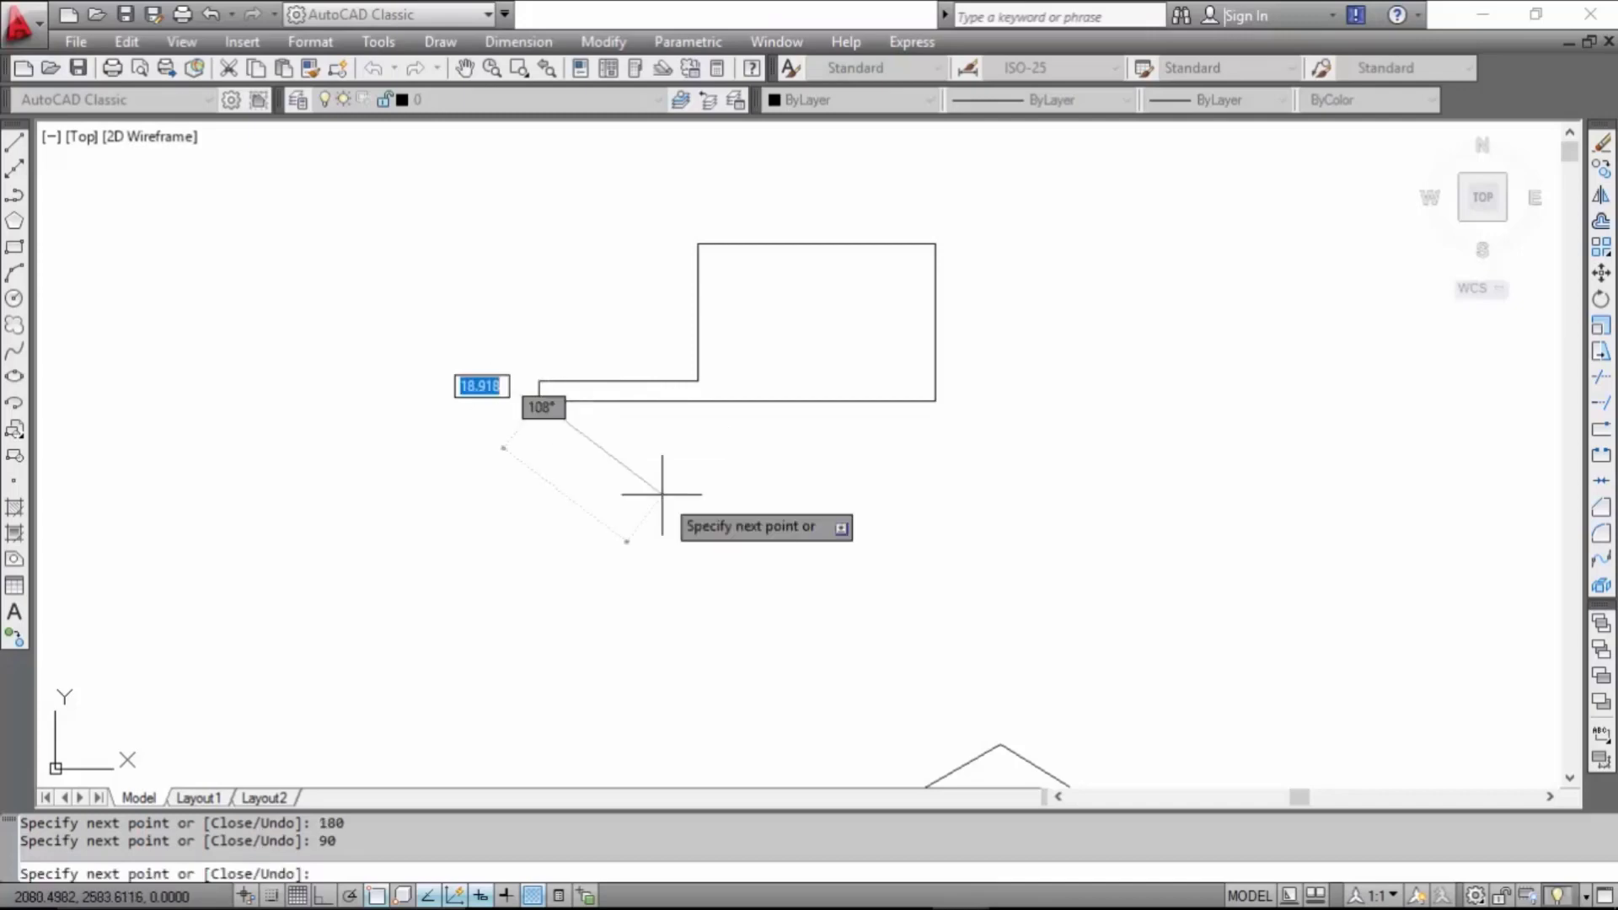
text(1)
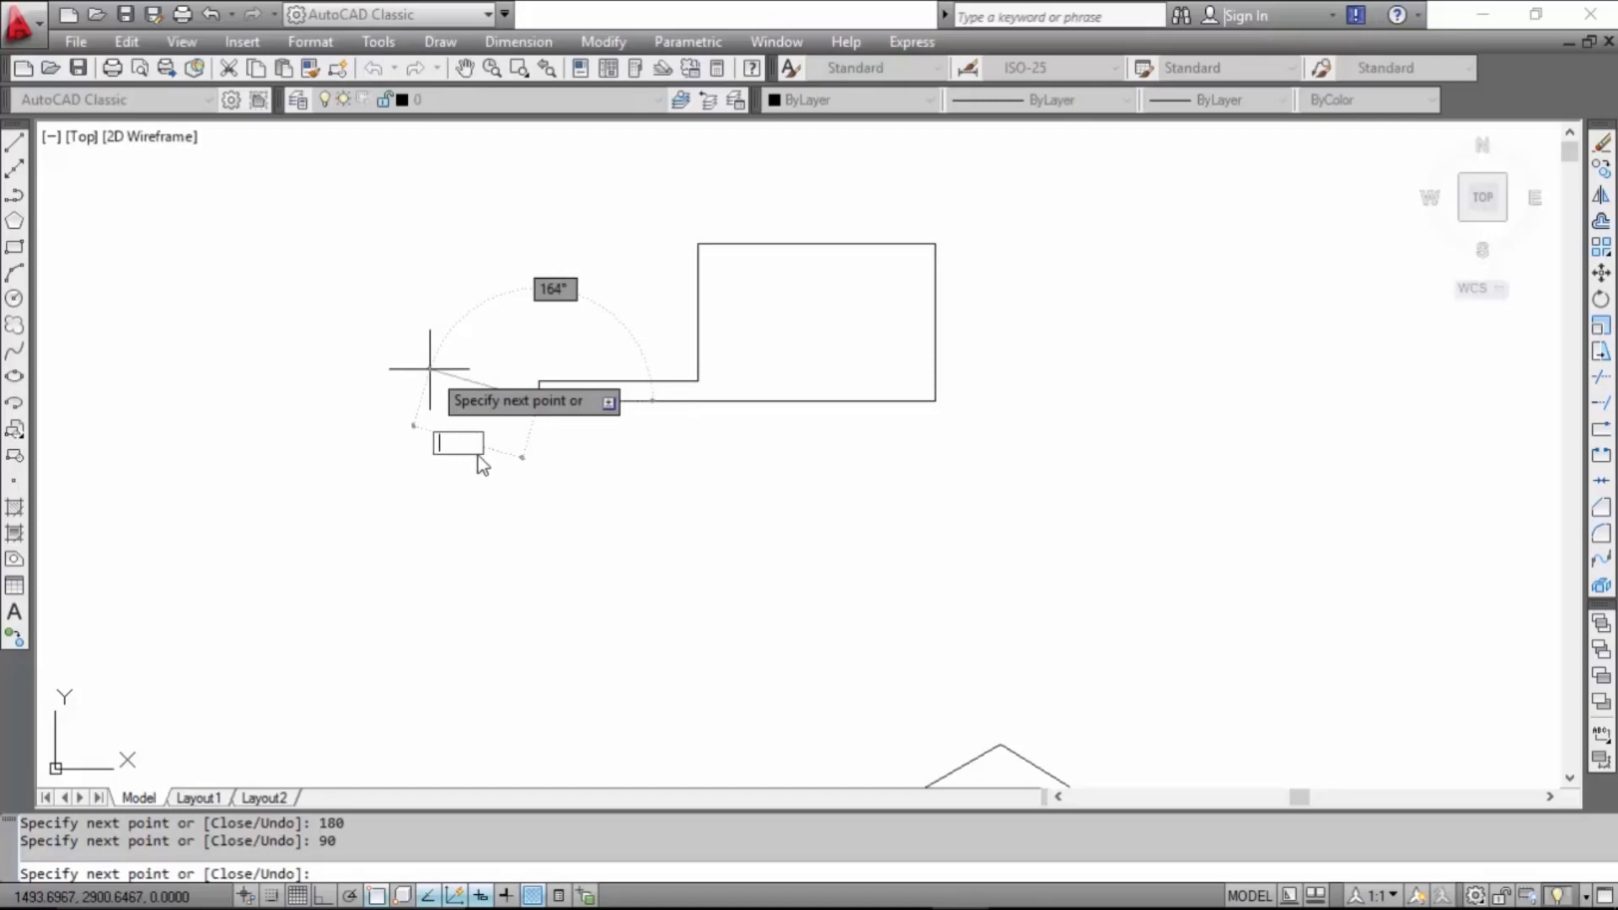
- End the Line command at the closed outline's start point without adding another segment
key(Escape)
key(Return)
key(Return)
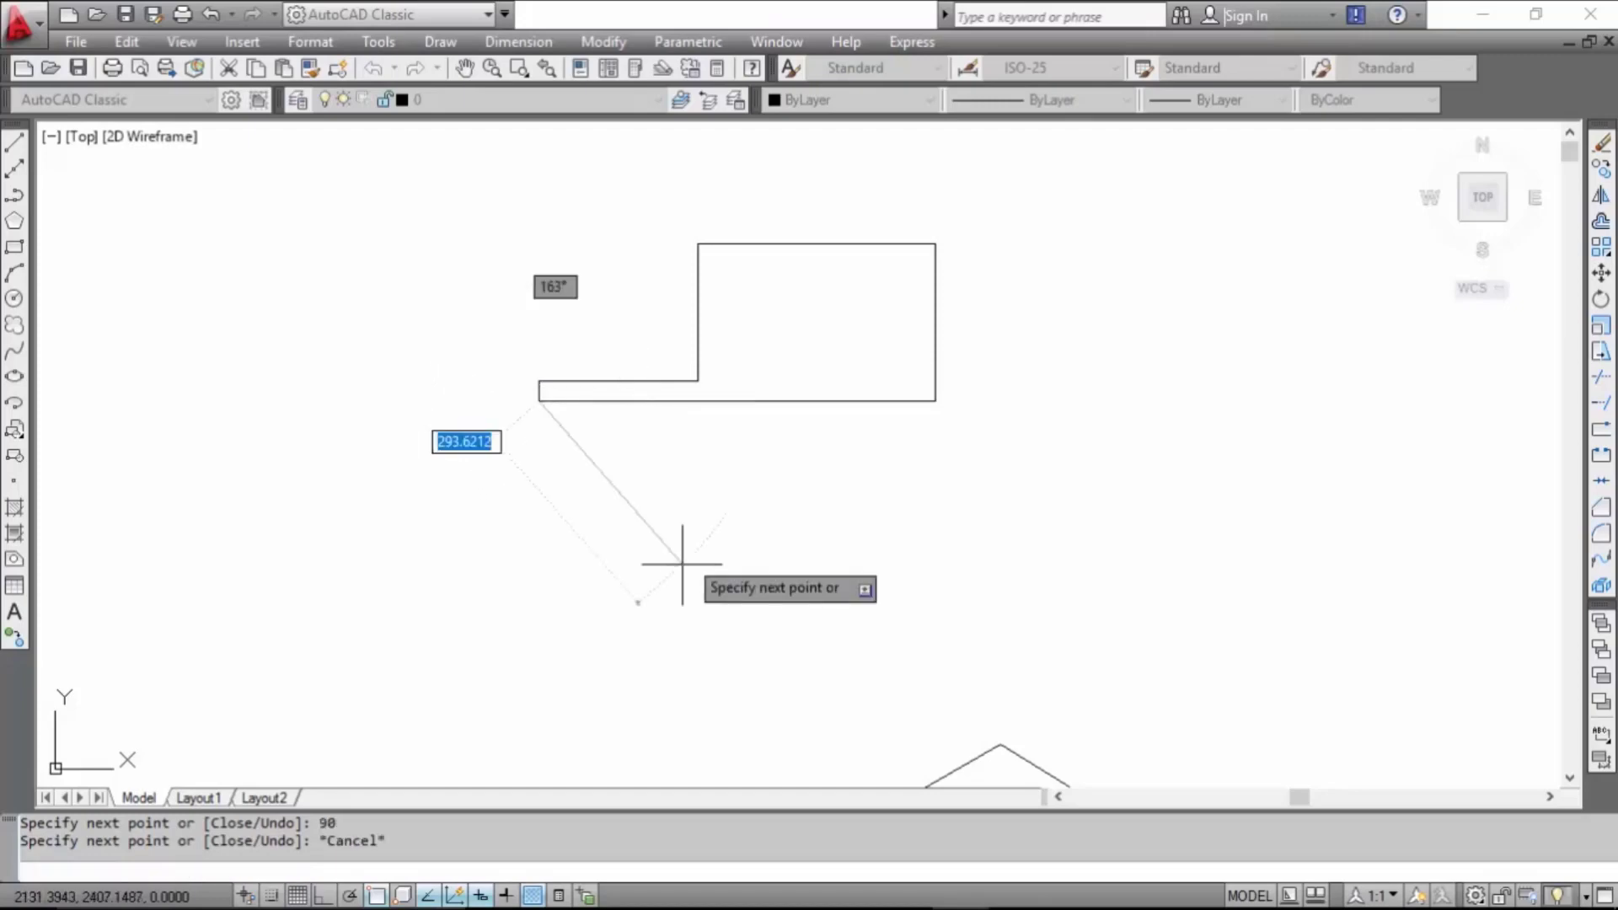
key(Escape)
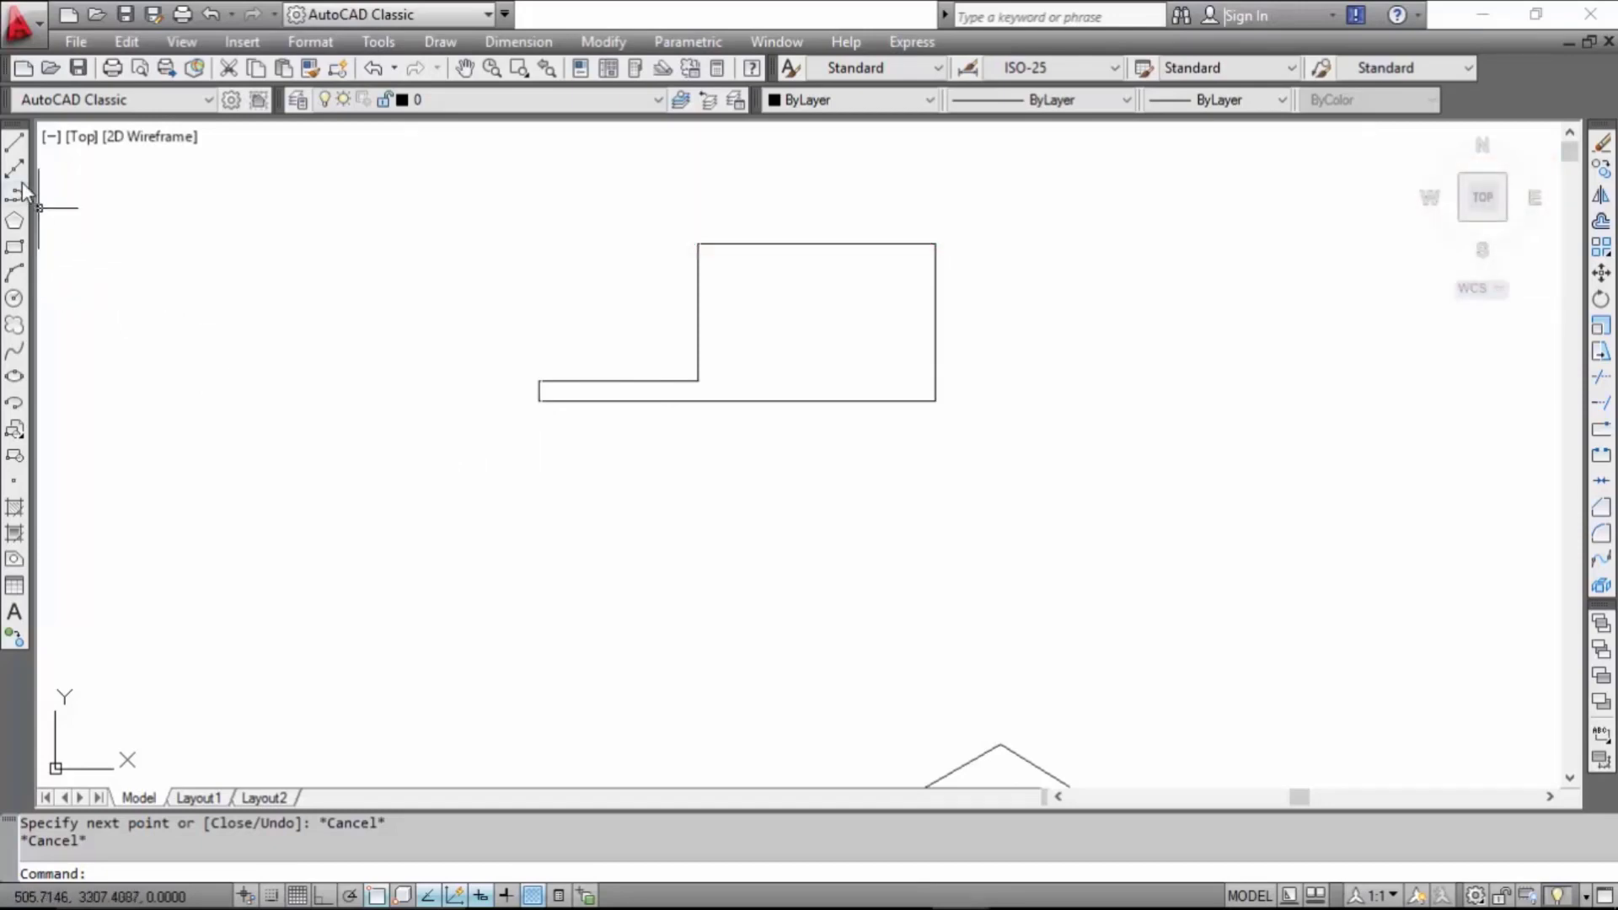
- Start a new line below the closed outline with a horizontal segment 800 units long toward the right at 0°
click(14, 143)
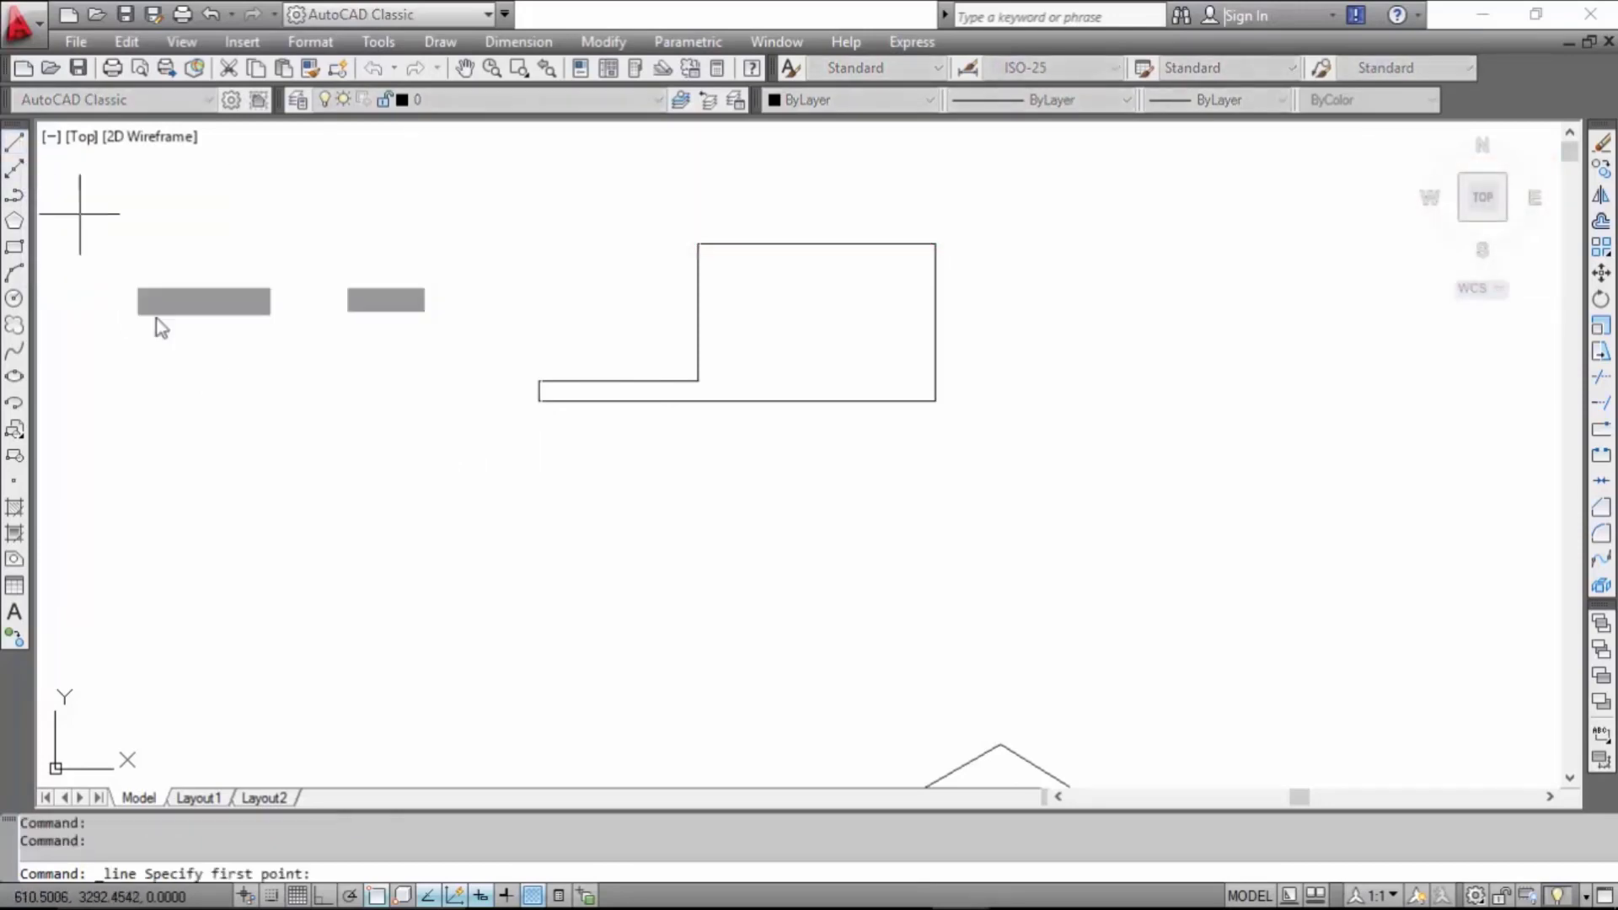
click(515, 638)
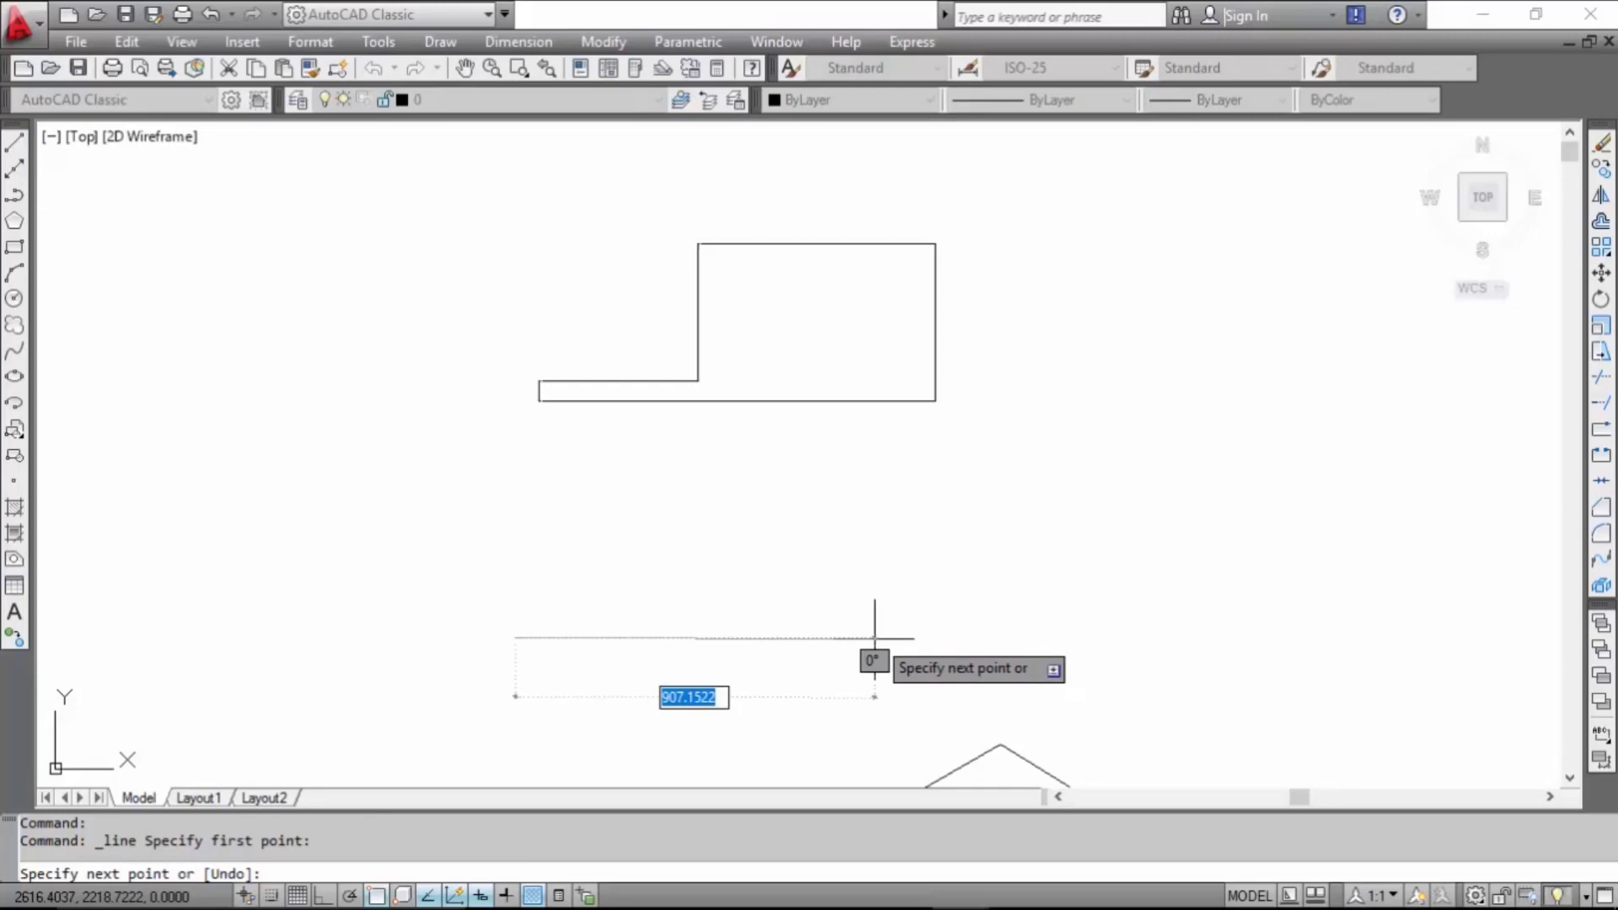
text(800)
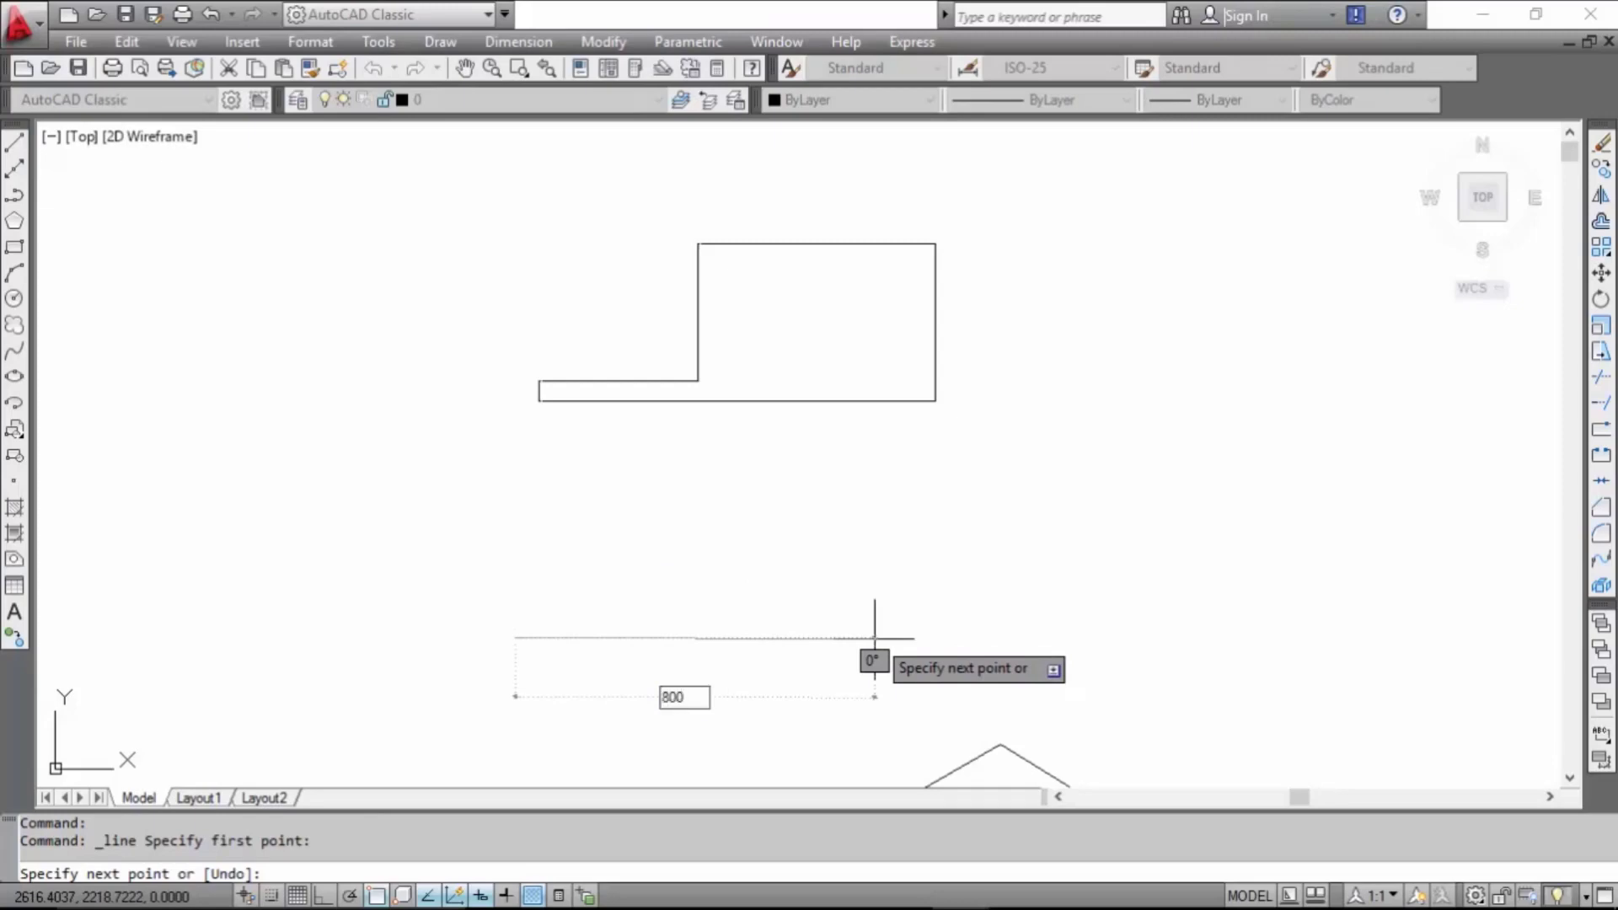
key(Tab)
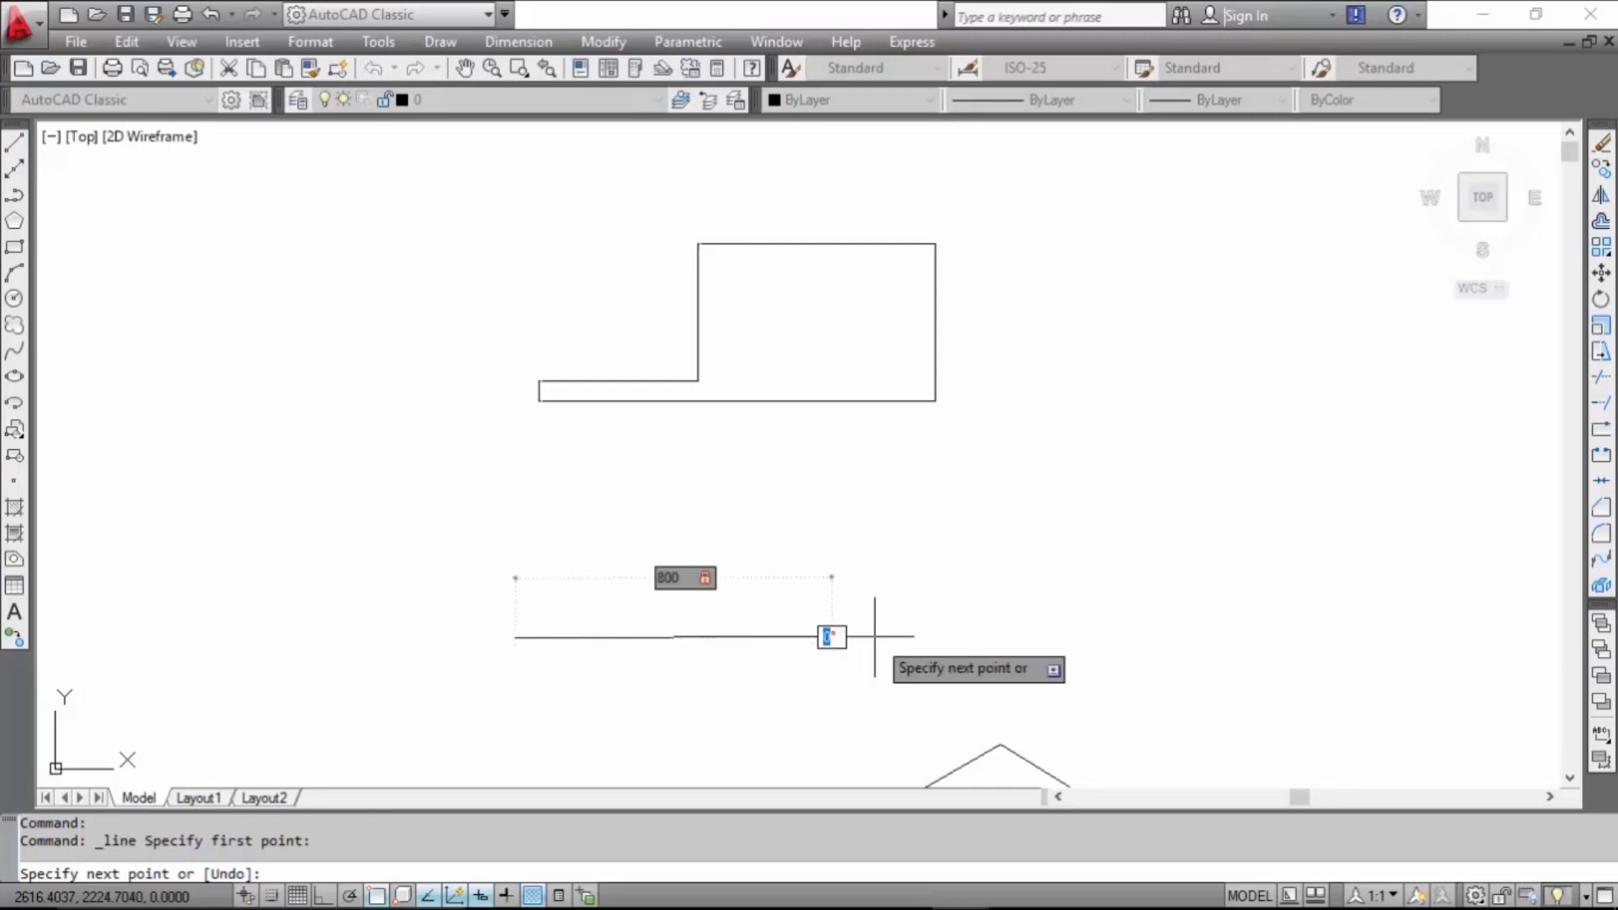
text(0)
key(Return)
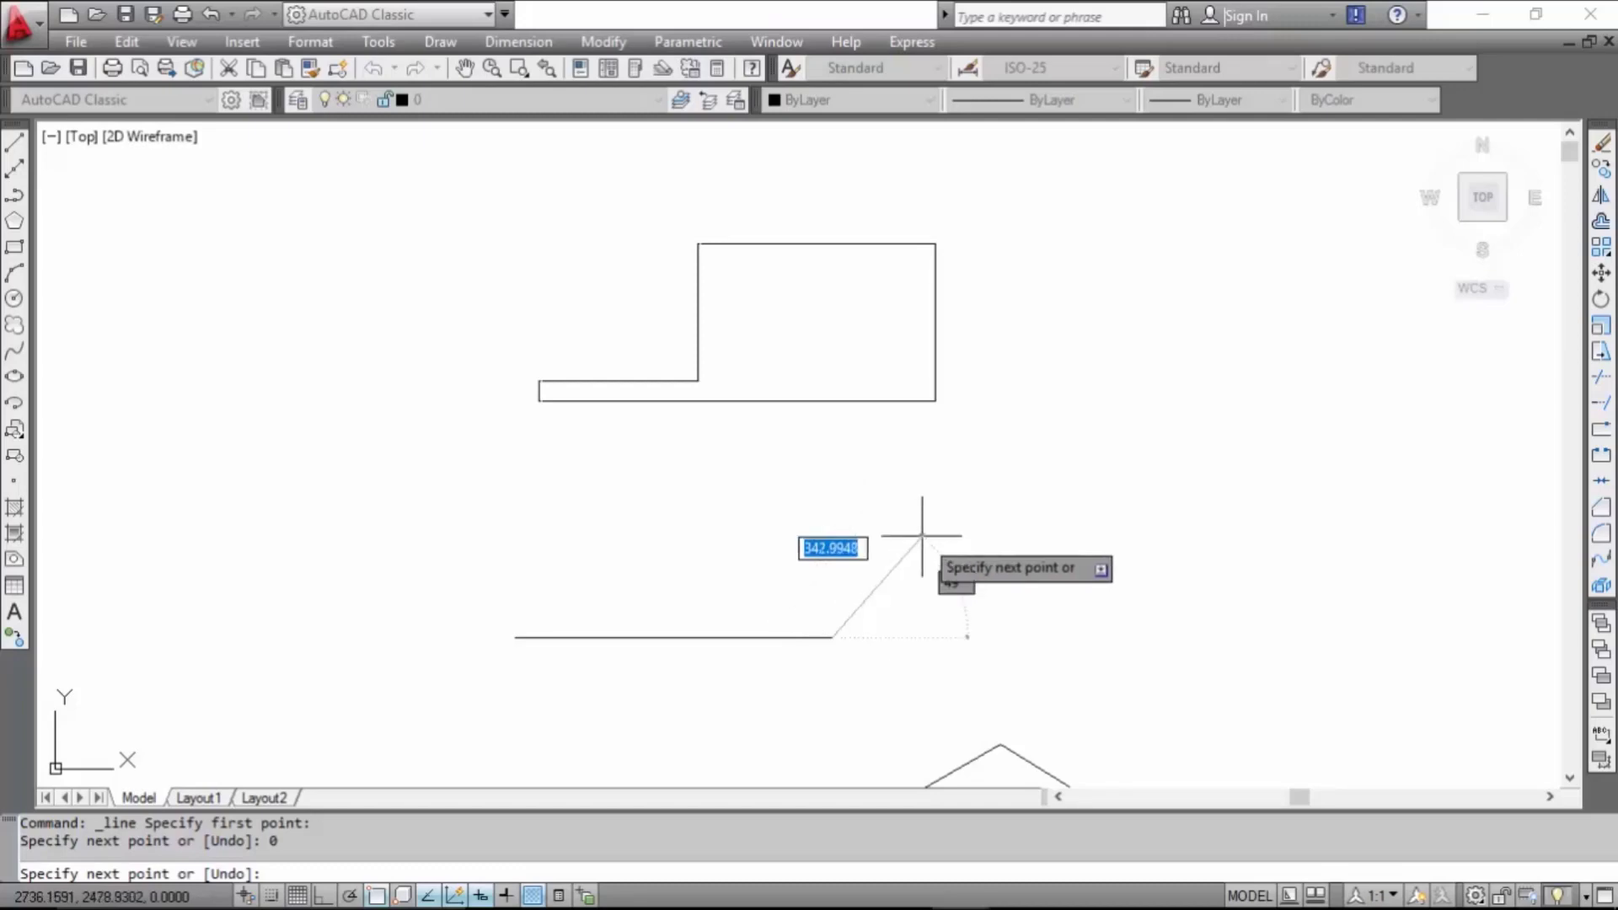
- Add a sloping segment 400 units long, rising at 45° from the right end of the 800-unit segment
text(400)
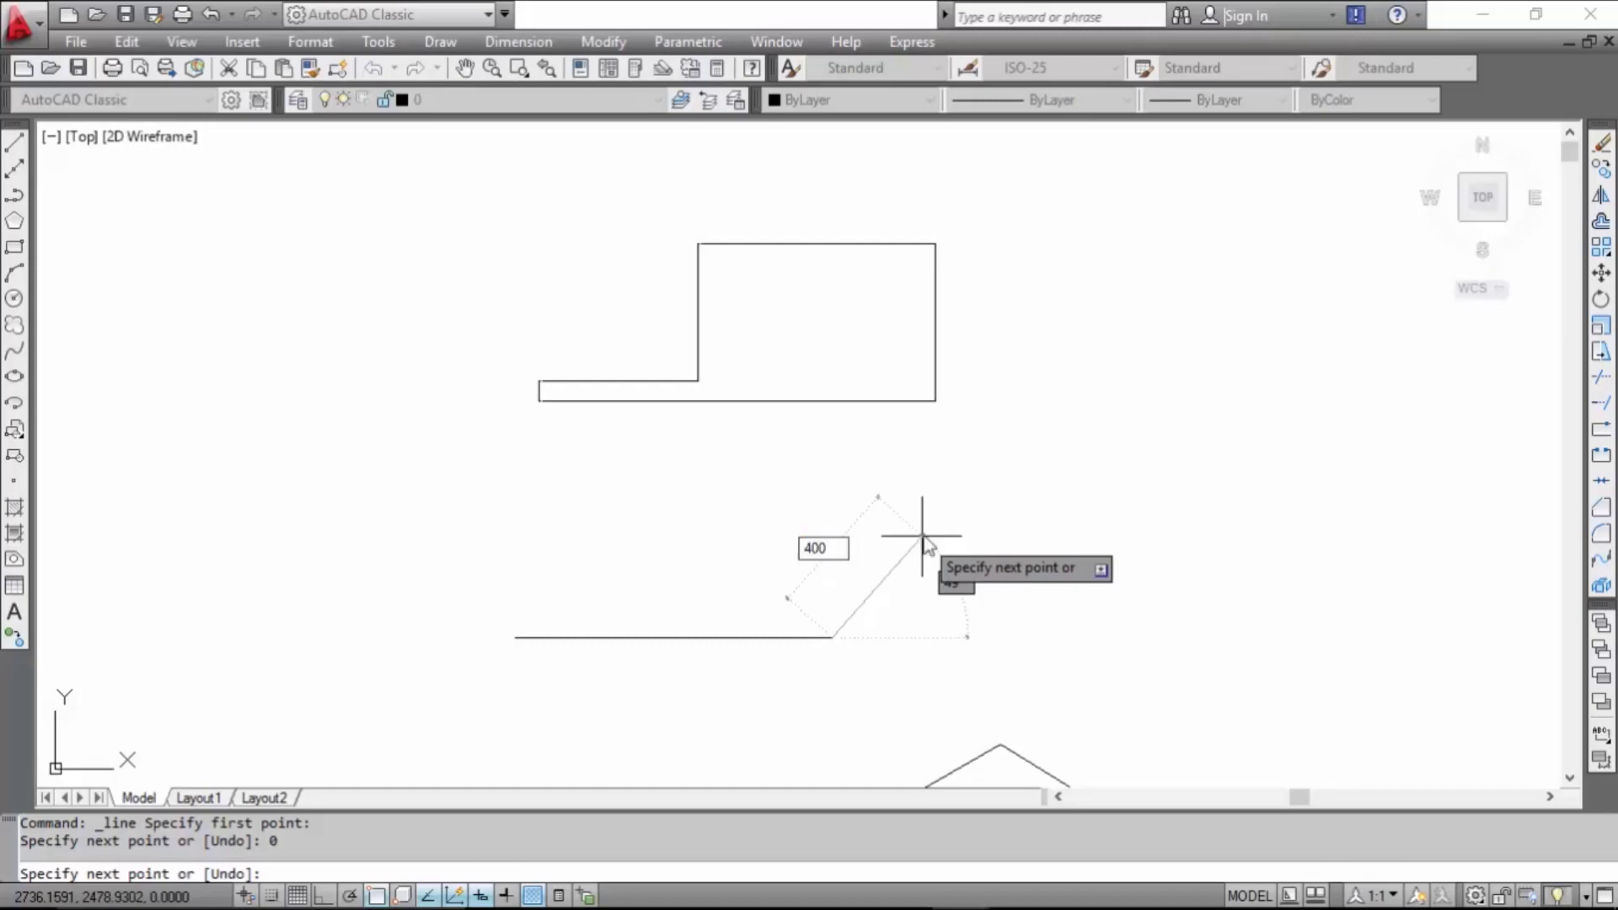
key(Tab)
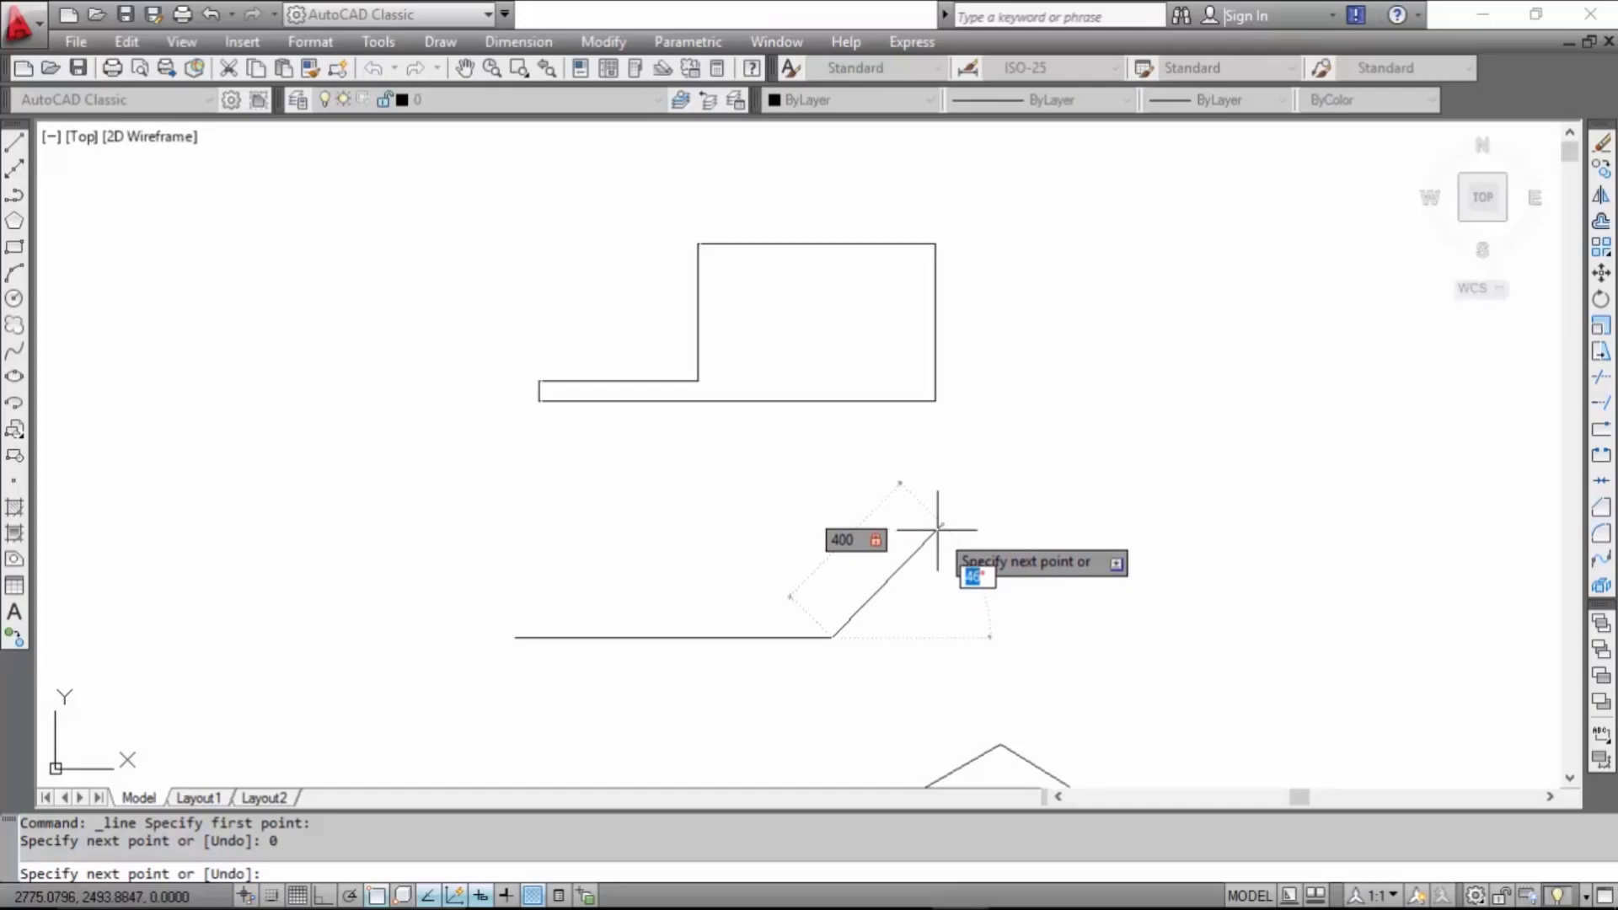
text(45)
key(Return)
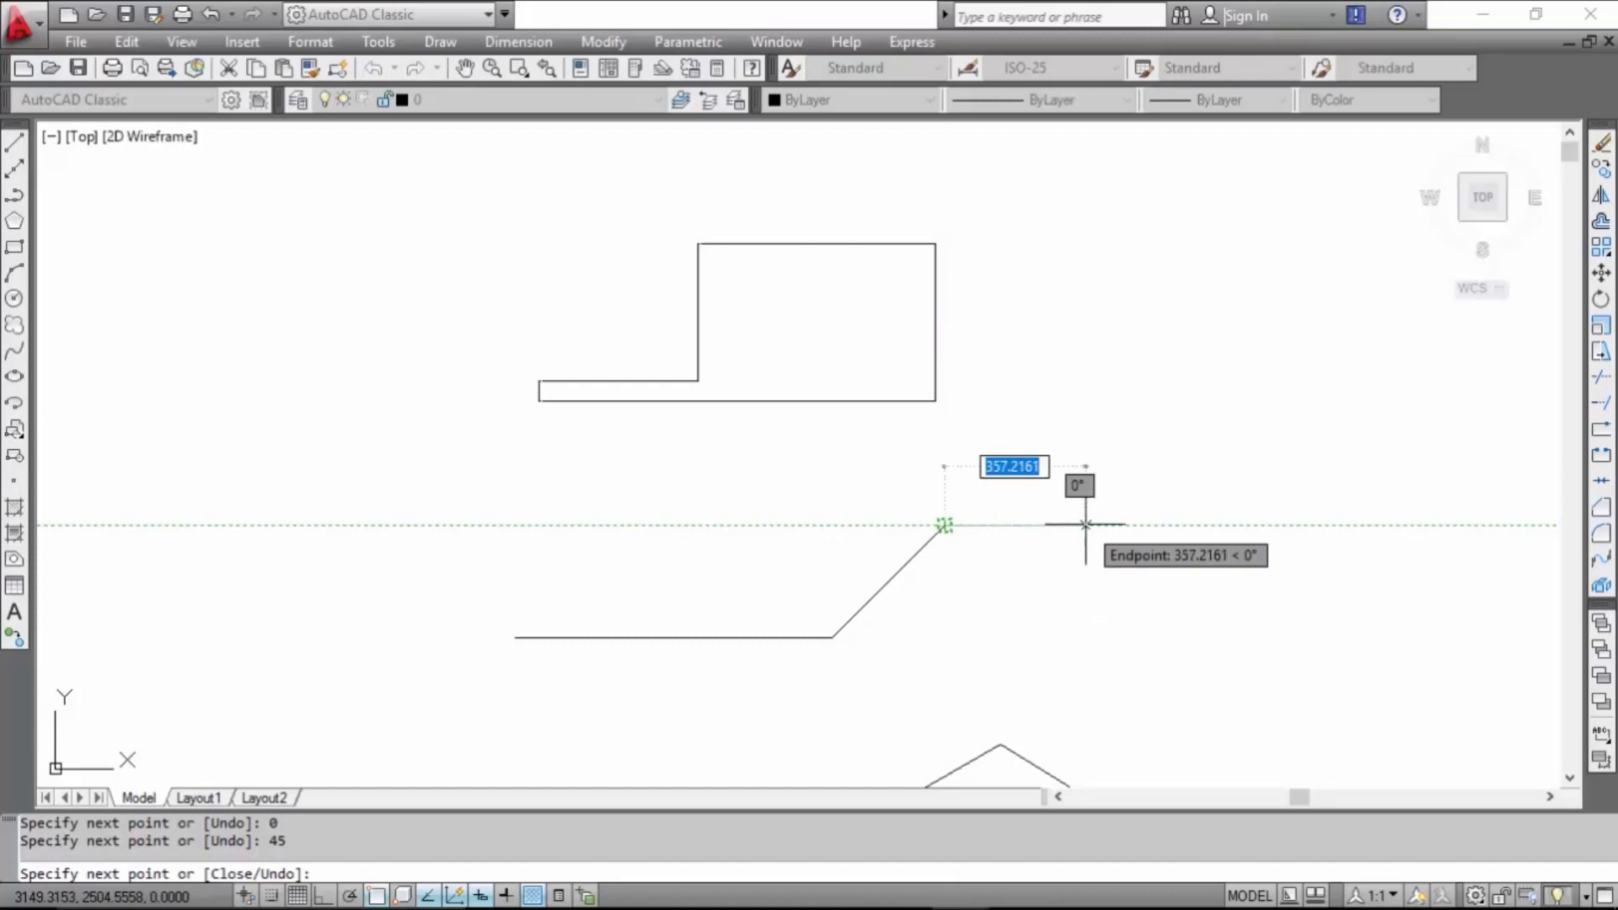
- Add a horizontal segment 300 units long toward the right at 0° from the upper end of the 45° segment
text(300)
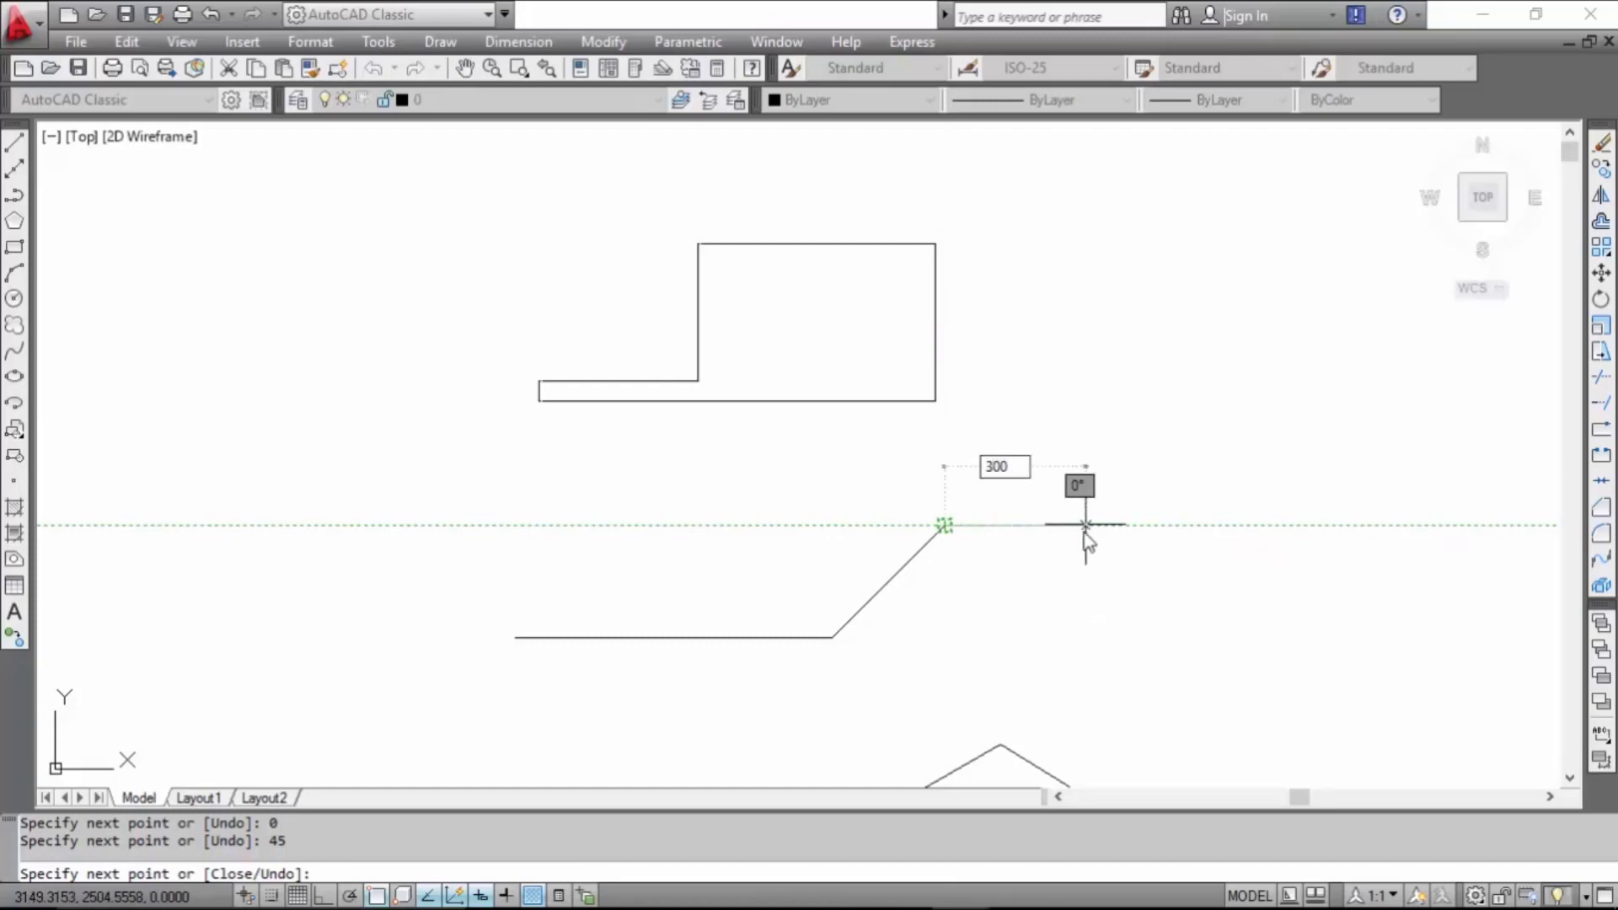
key(Tab)
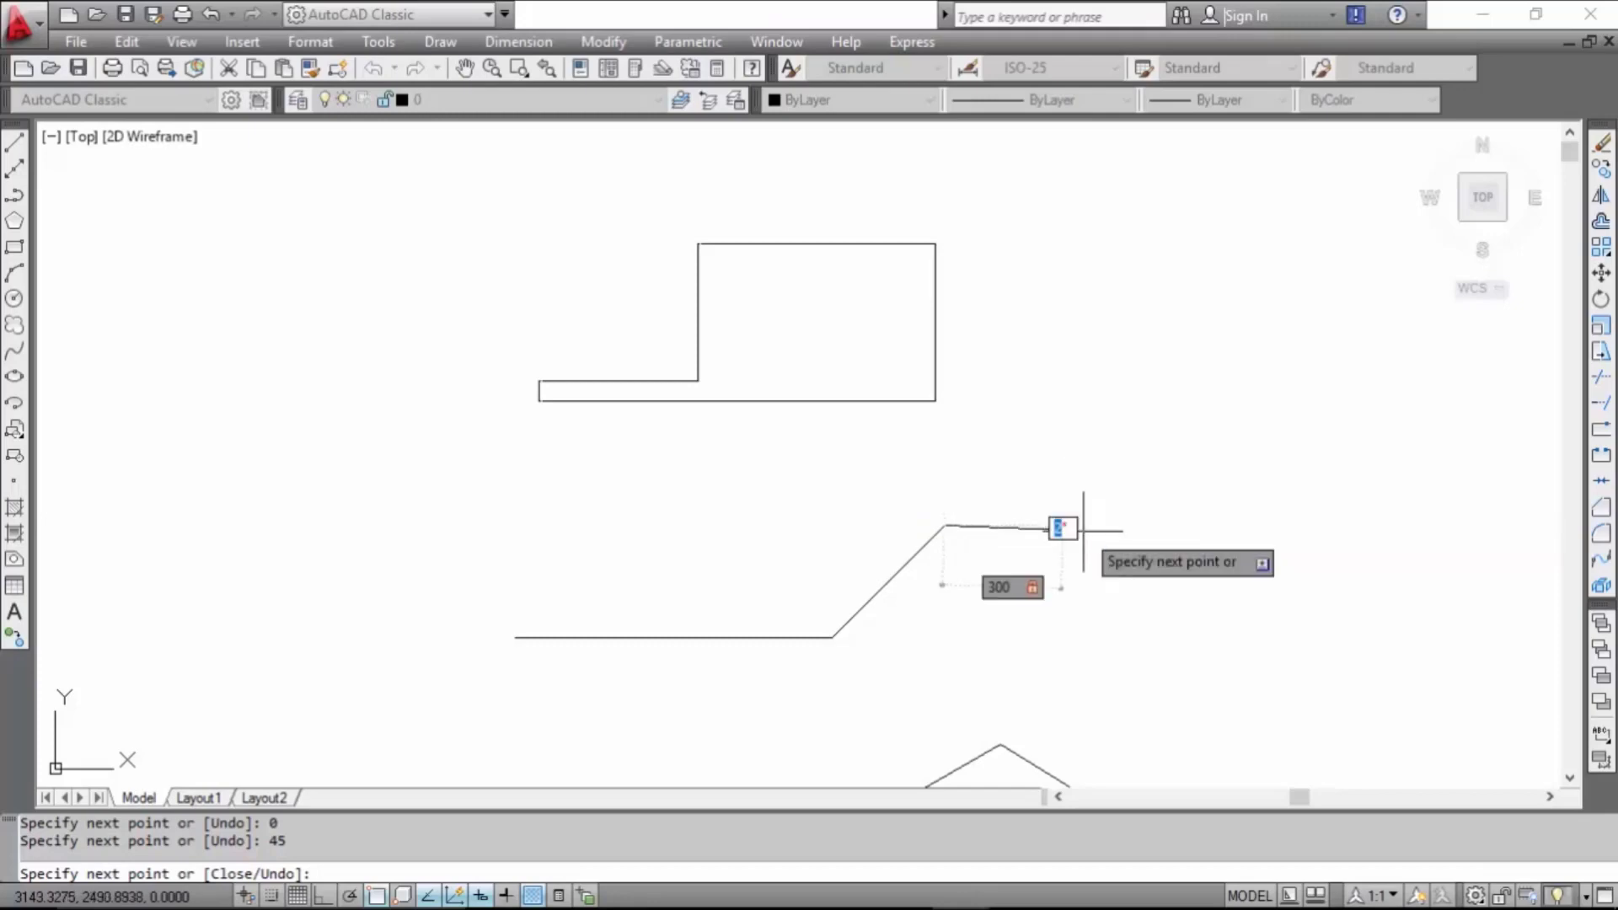
text(0)
key(Return)
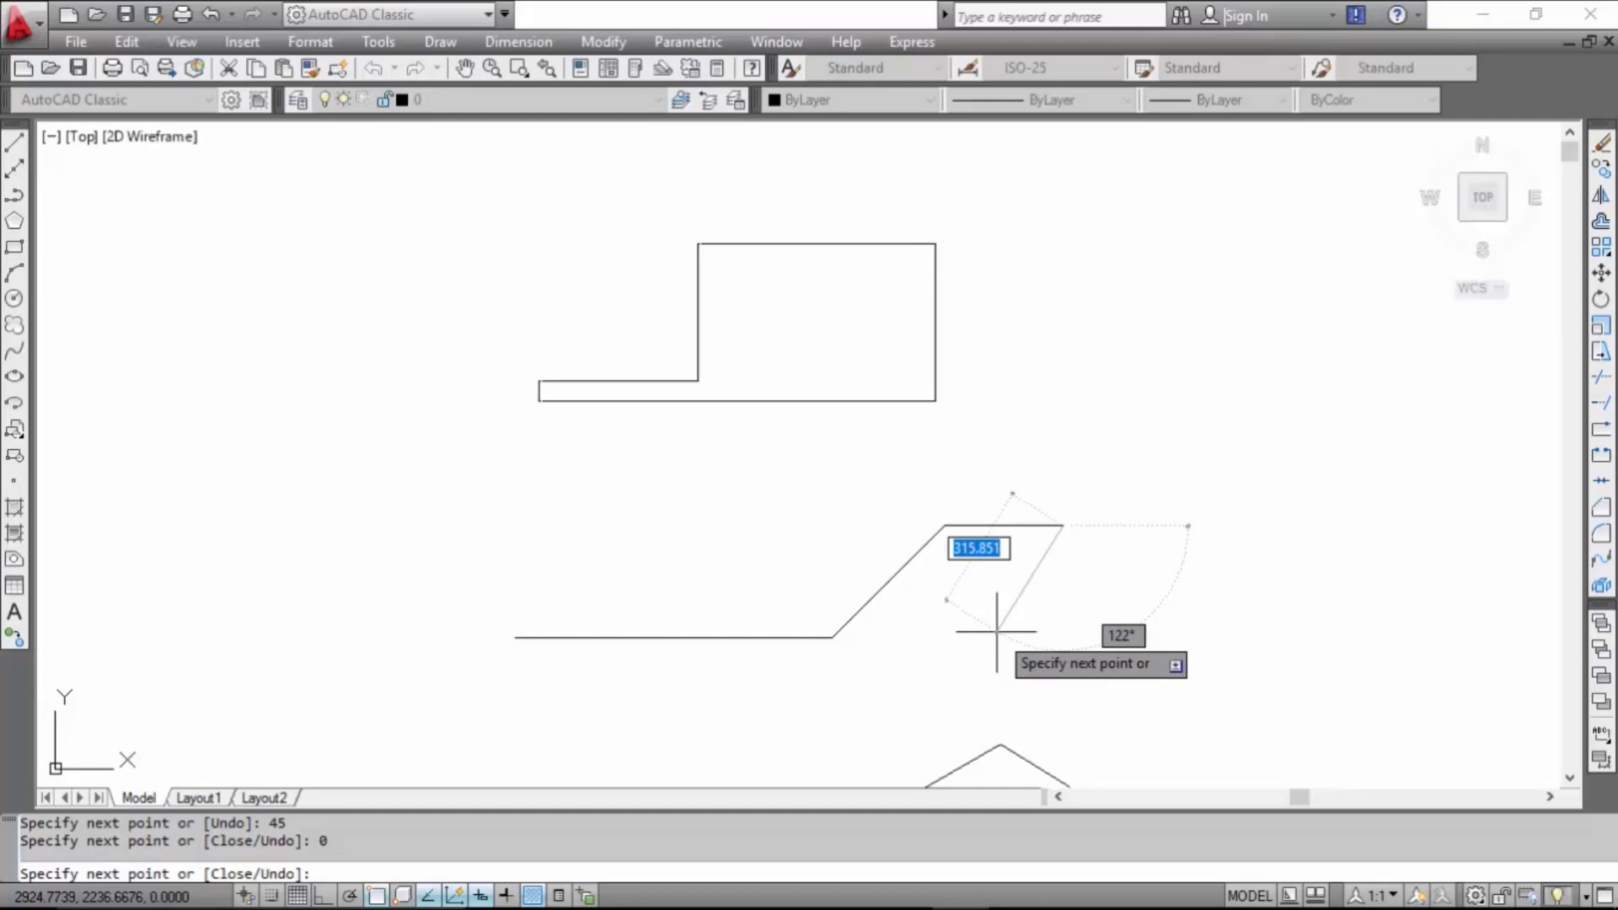
- Add a sloping segment 400 units long, running down and left at 120° from the right end of the 300-unit segment
text(400)
key(Tab)
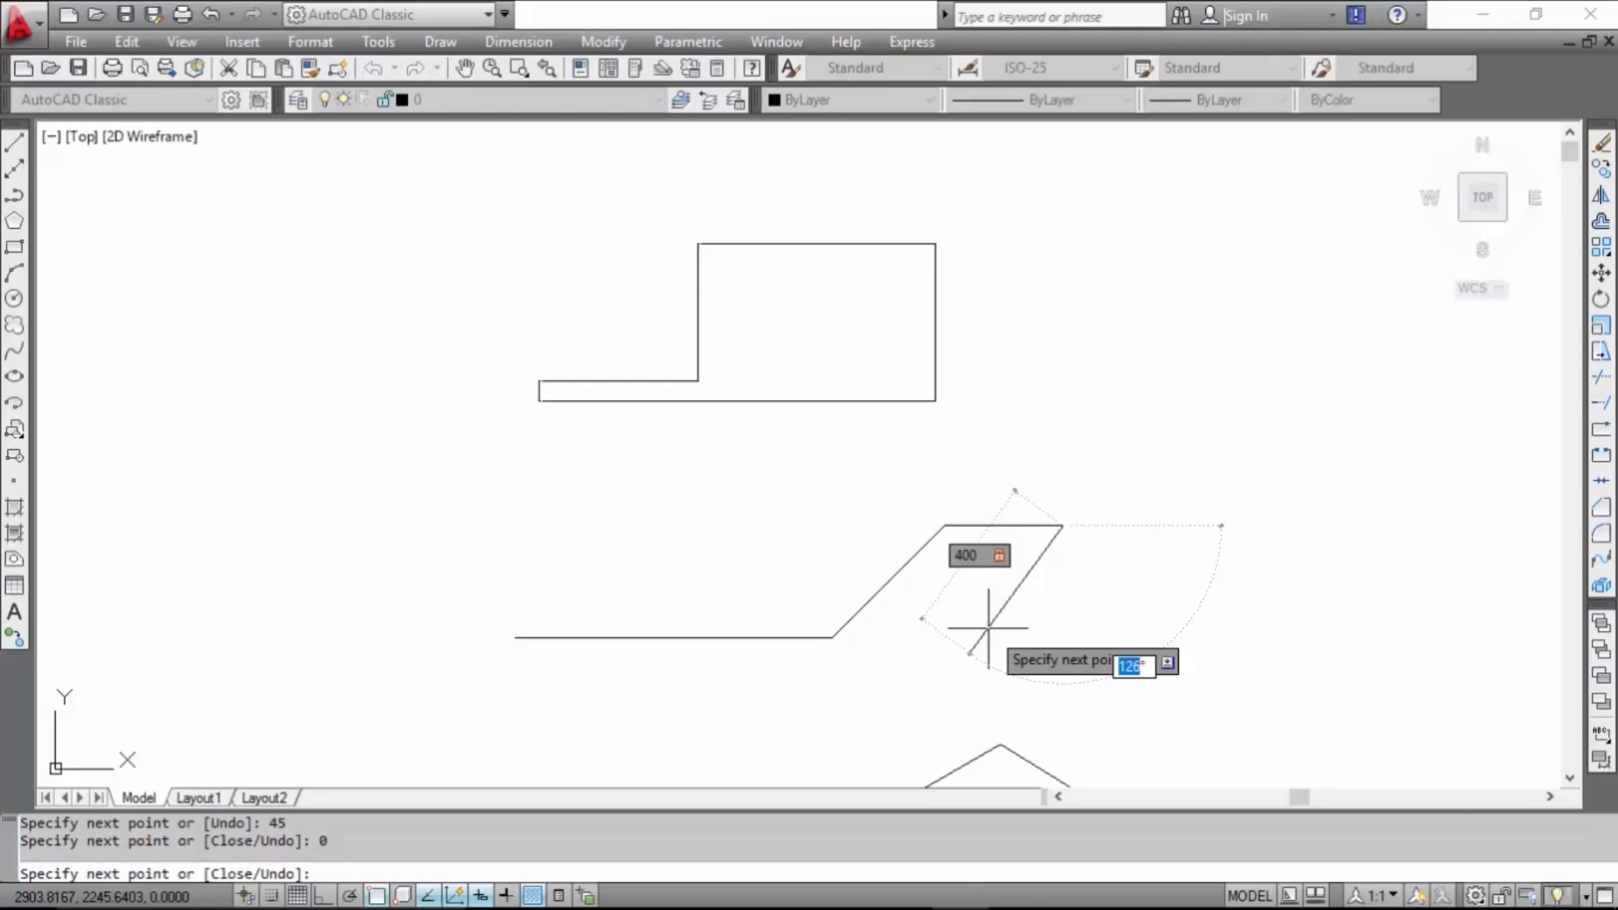
text(1)
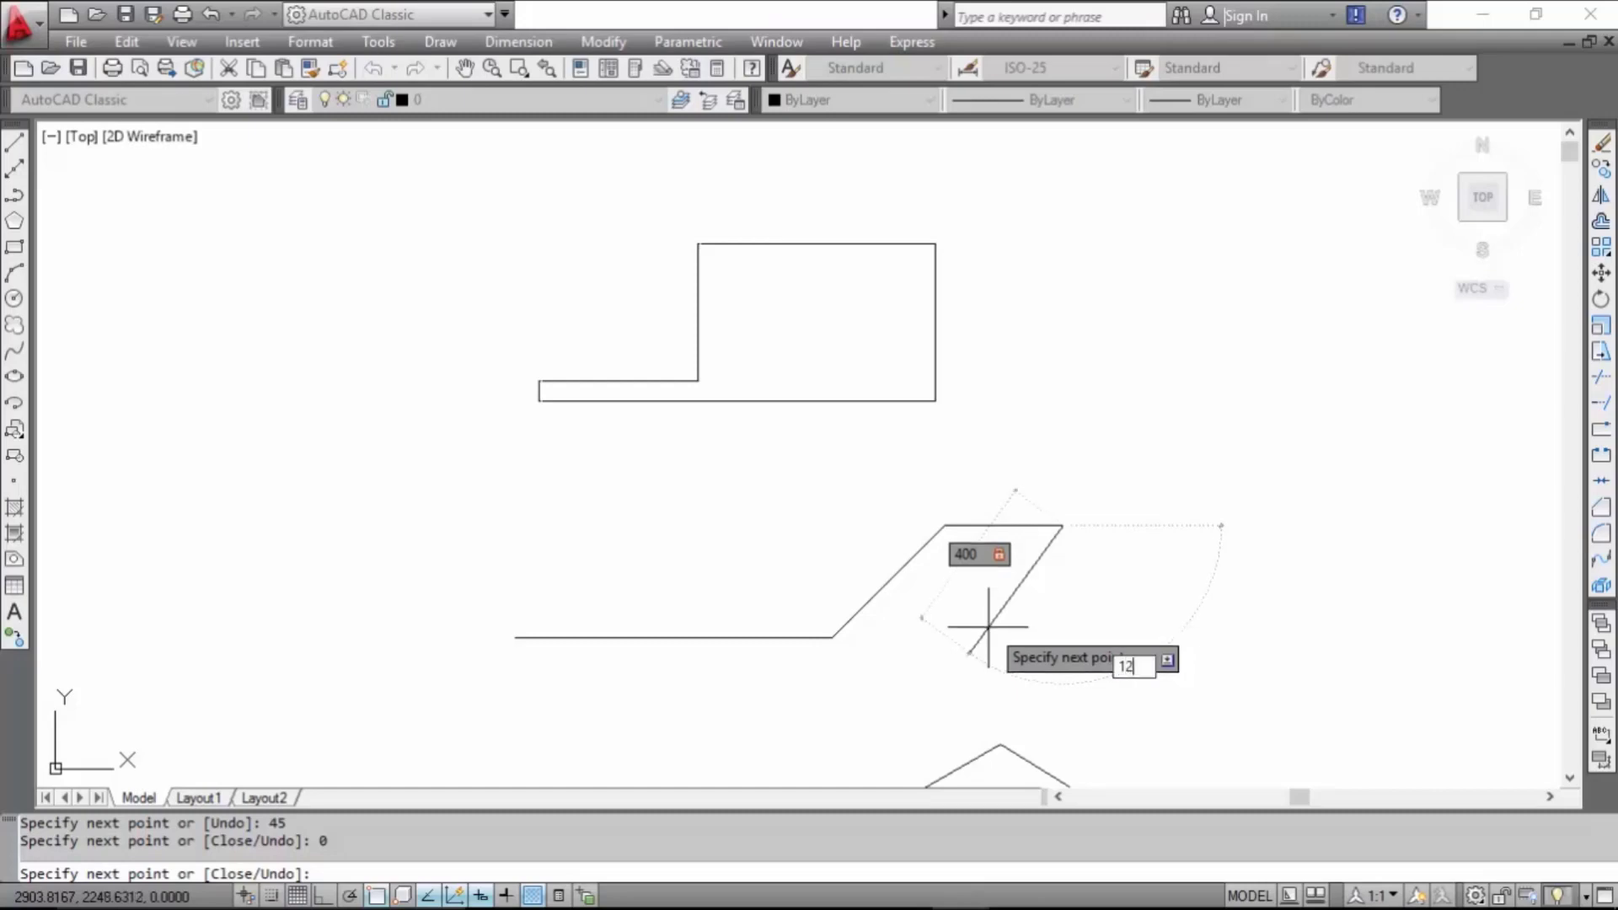
key(Return)
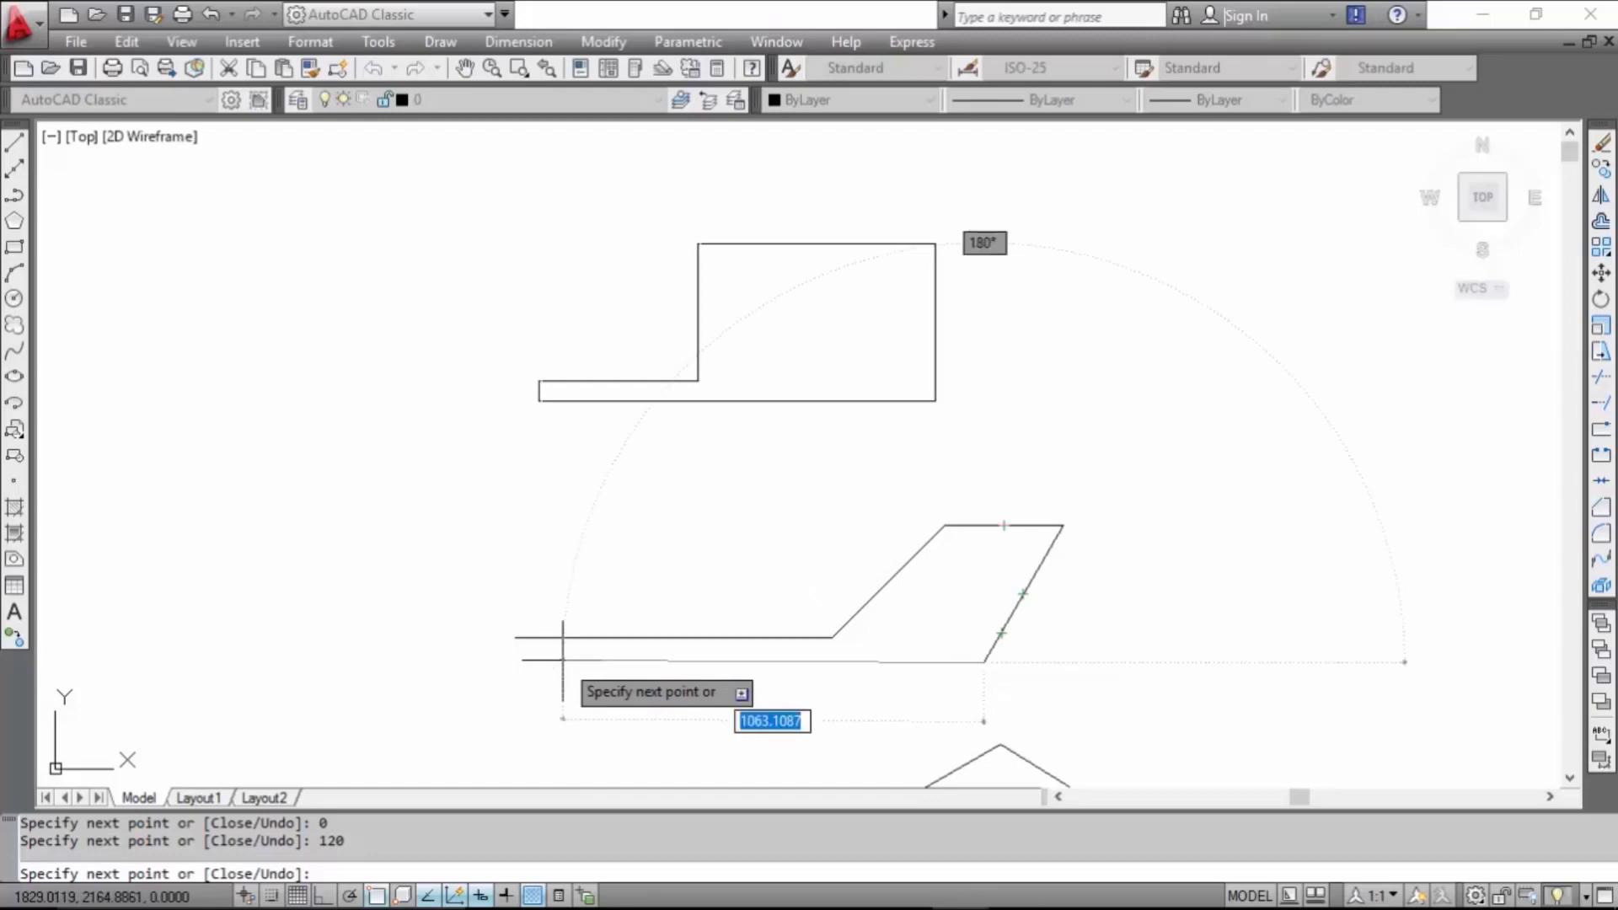
- Add a horizontal segment 1200 units long toward the left at 180° from the lower end of the 120° segment, and end the Line command
text(1200)
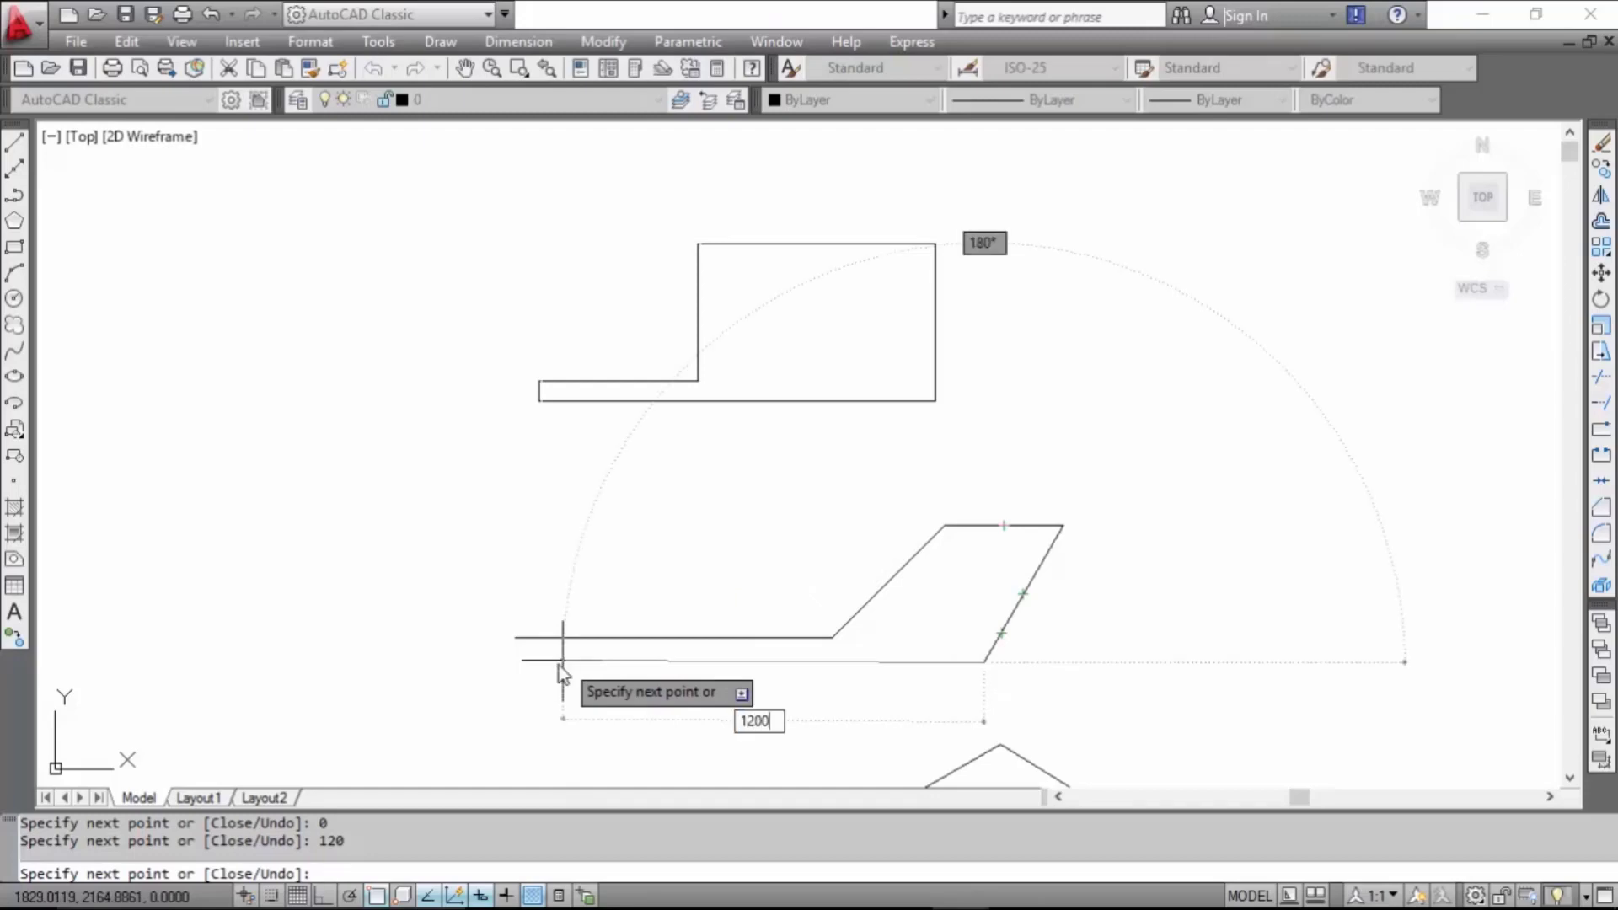
key(Return)
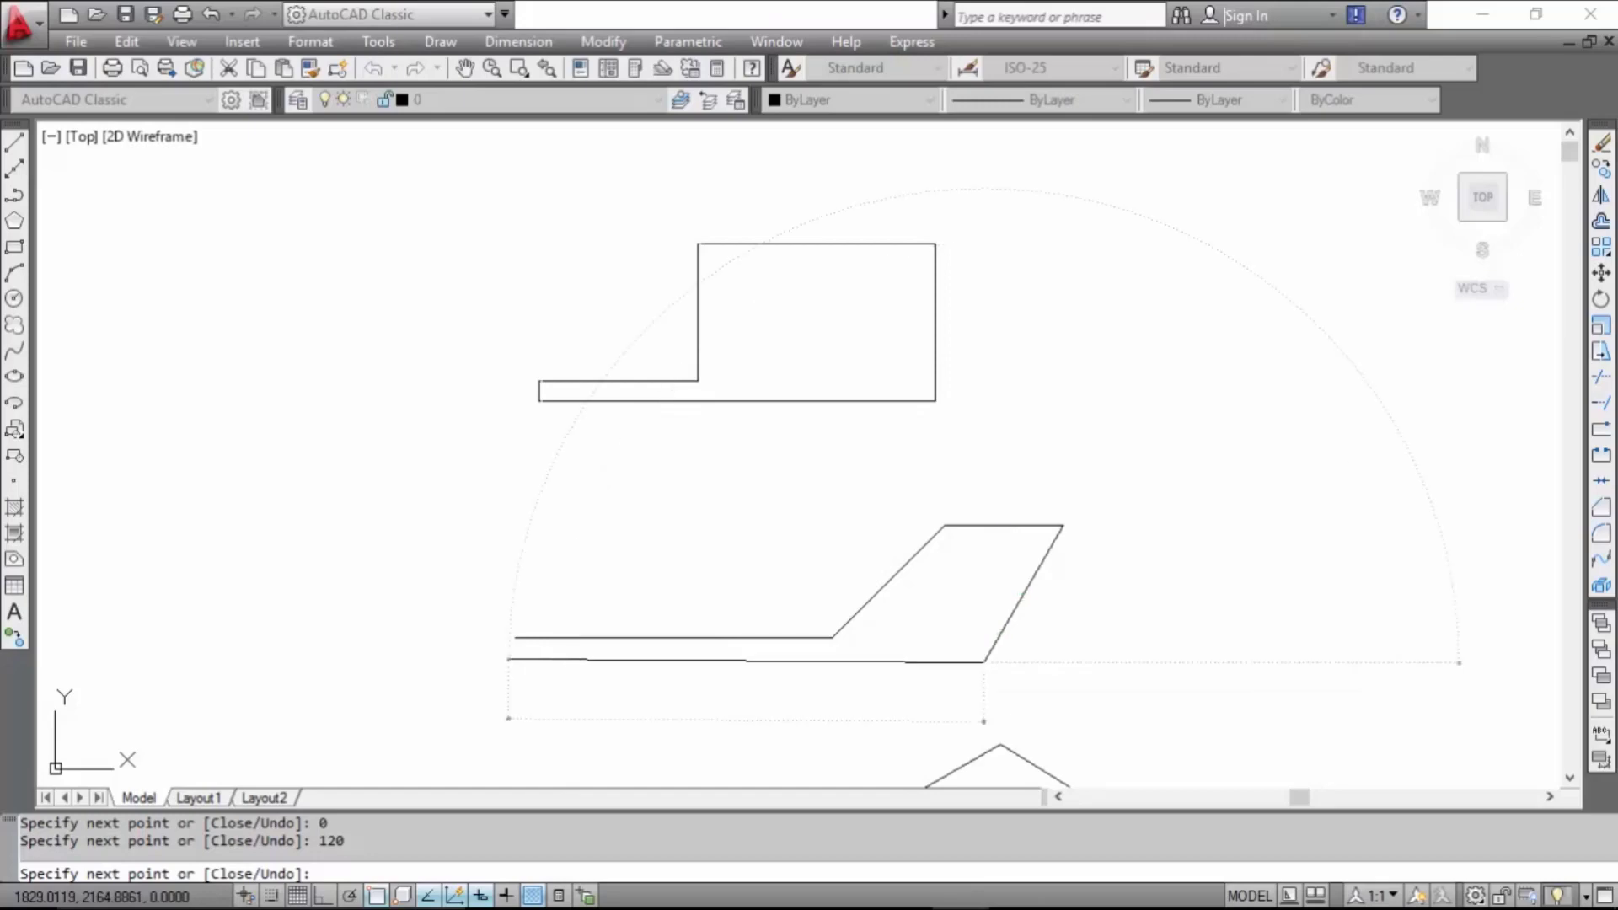
click(557, 661)
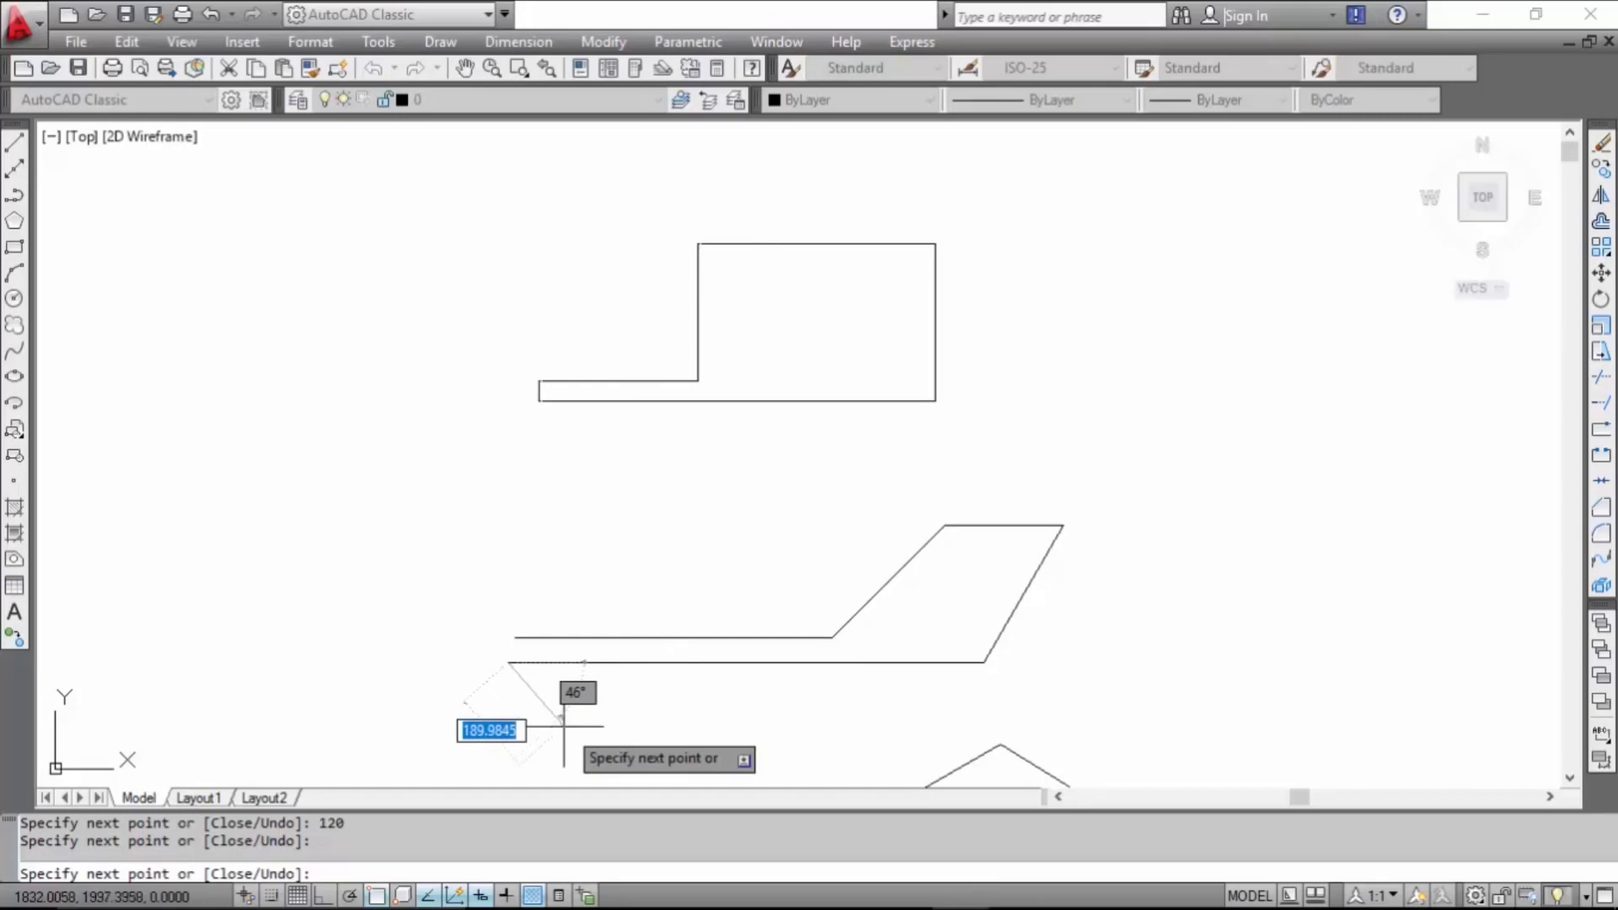
key(Escape)
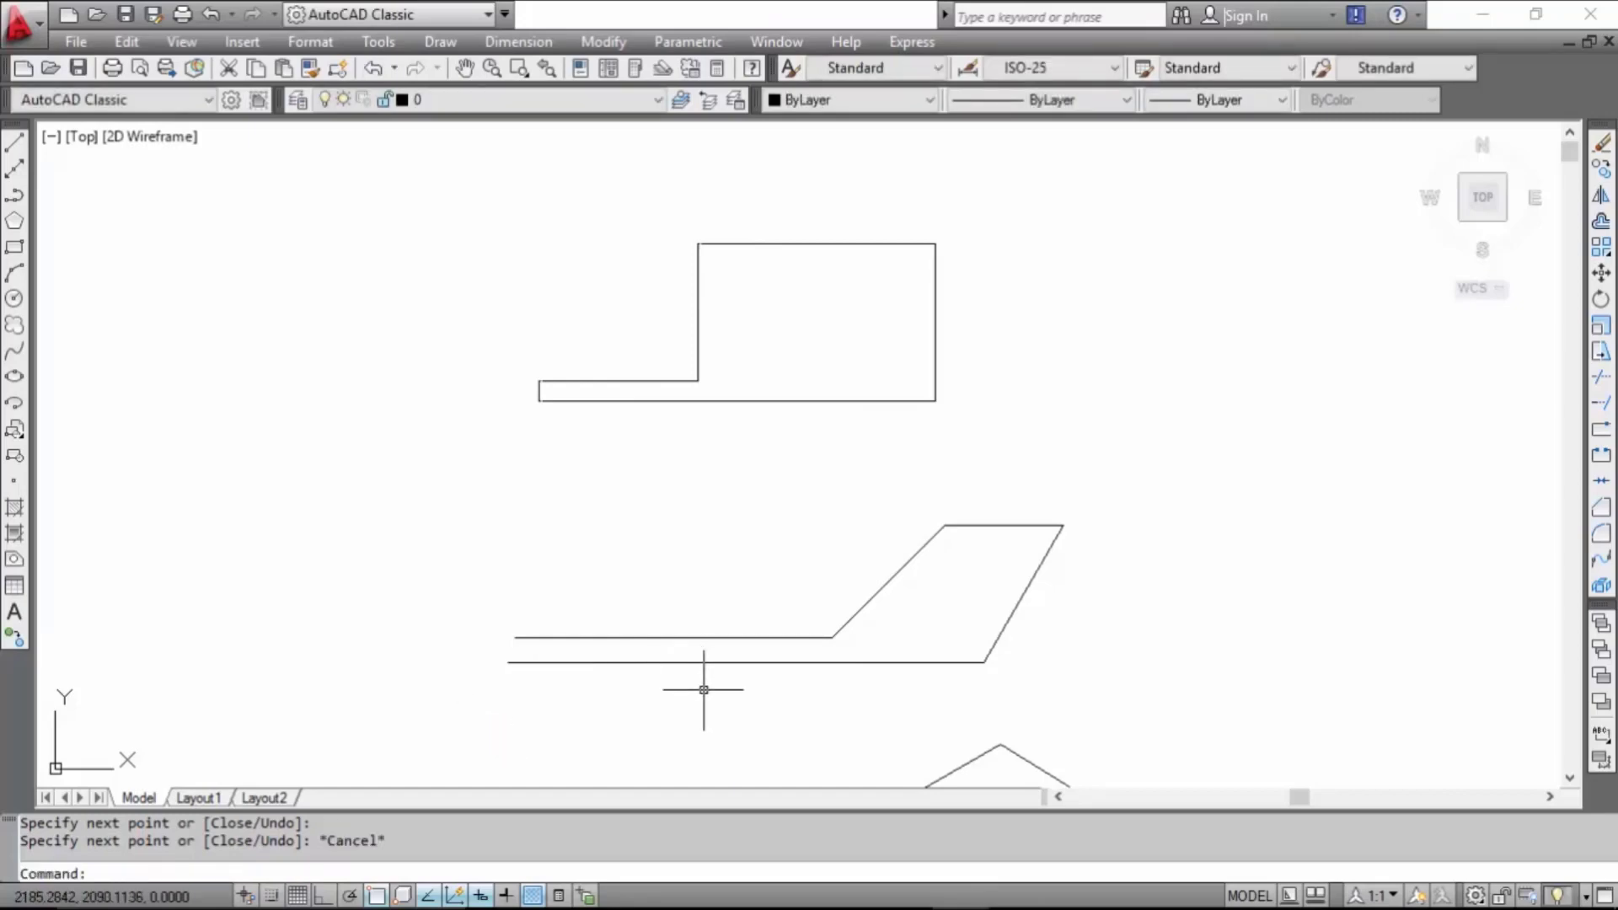